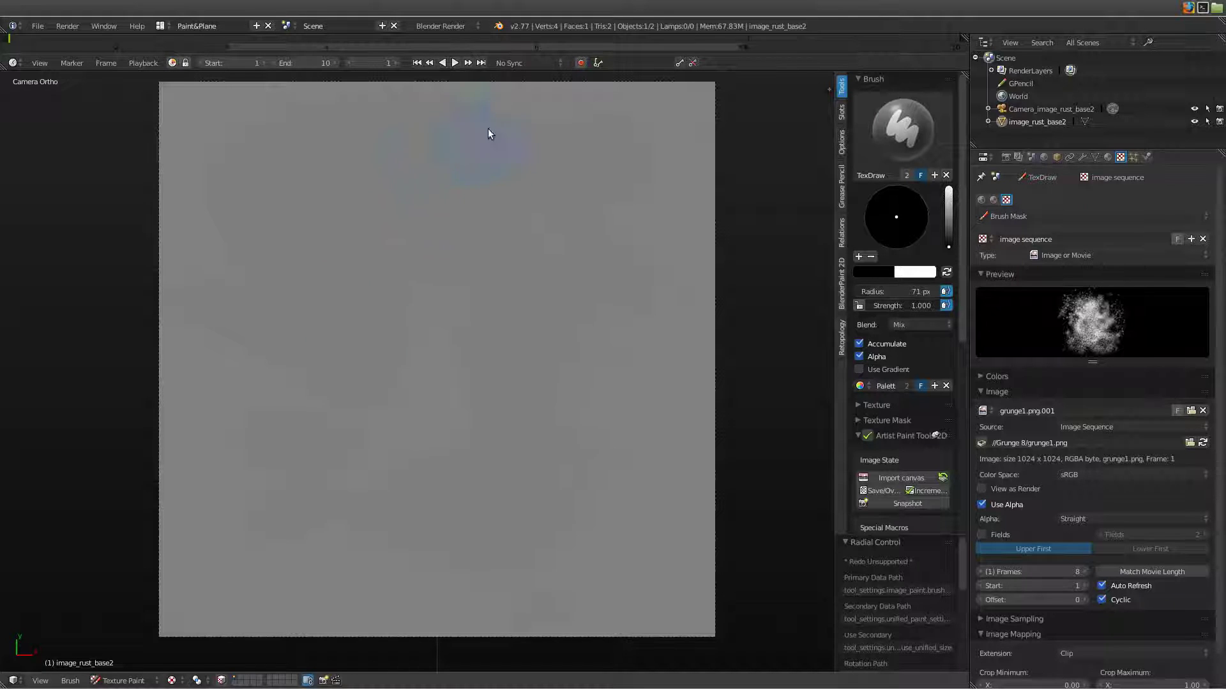
scroll(435, 162, "down", 2)
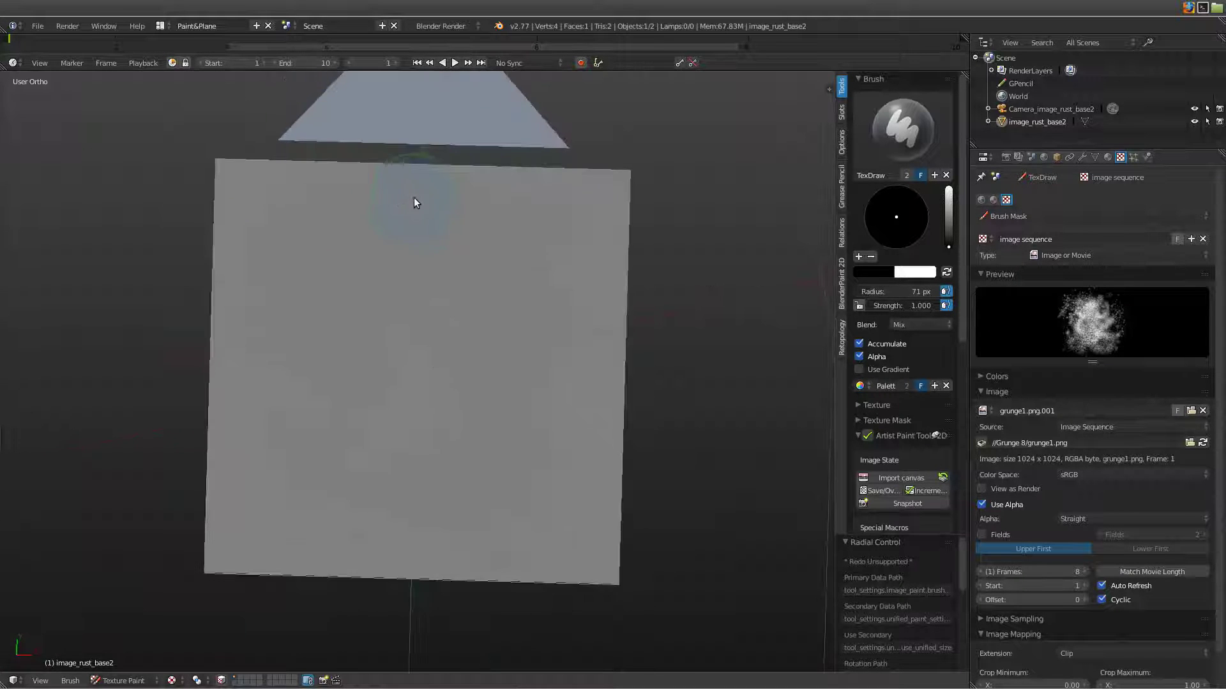
middle_click_drag(413, 197, 493, 284)
key("KP_0")
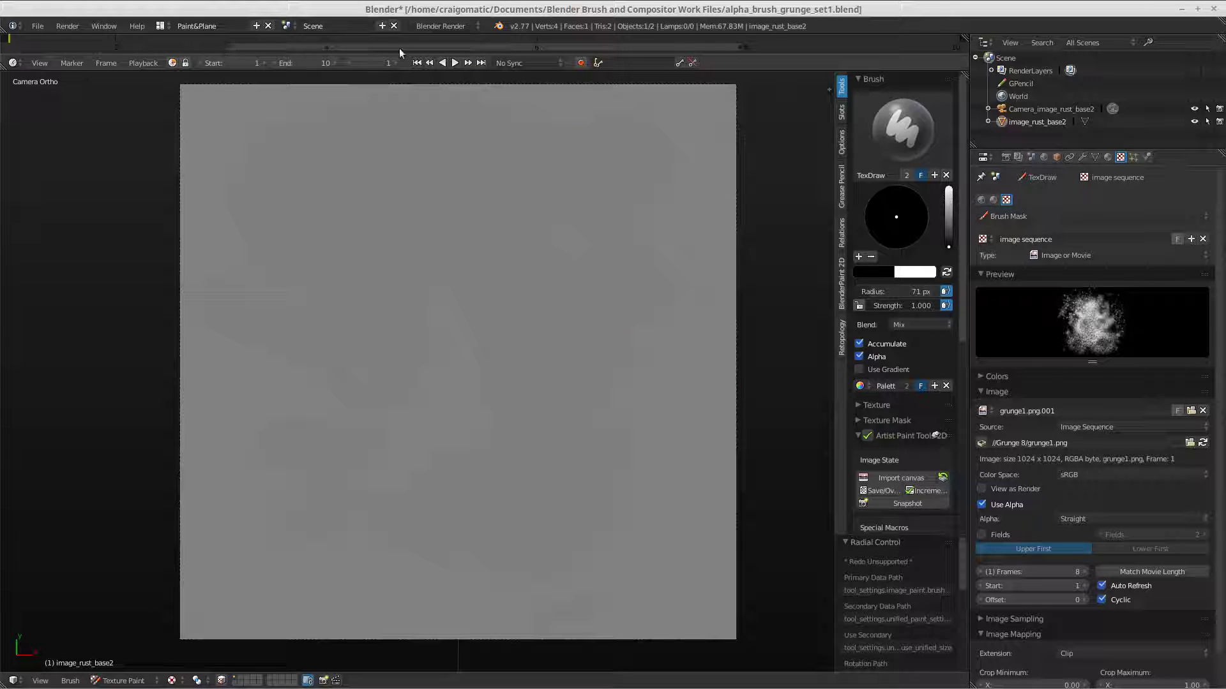
Step through the timeline frames up to frame 10 to examine the grunge images in the brush mask sequence.
middle_click_drag(529, 42, 497, 46, "ctrl")
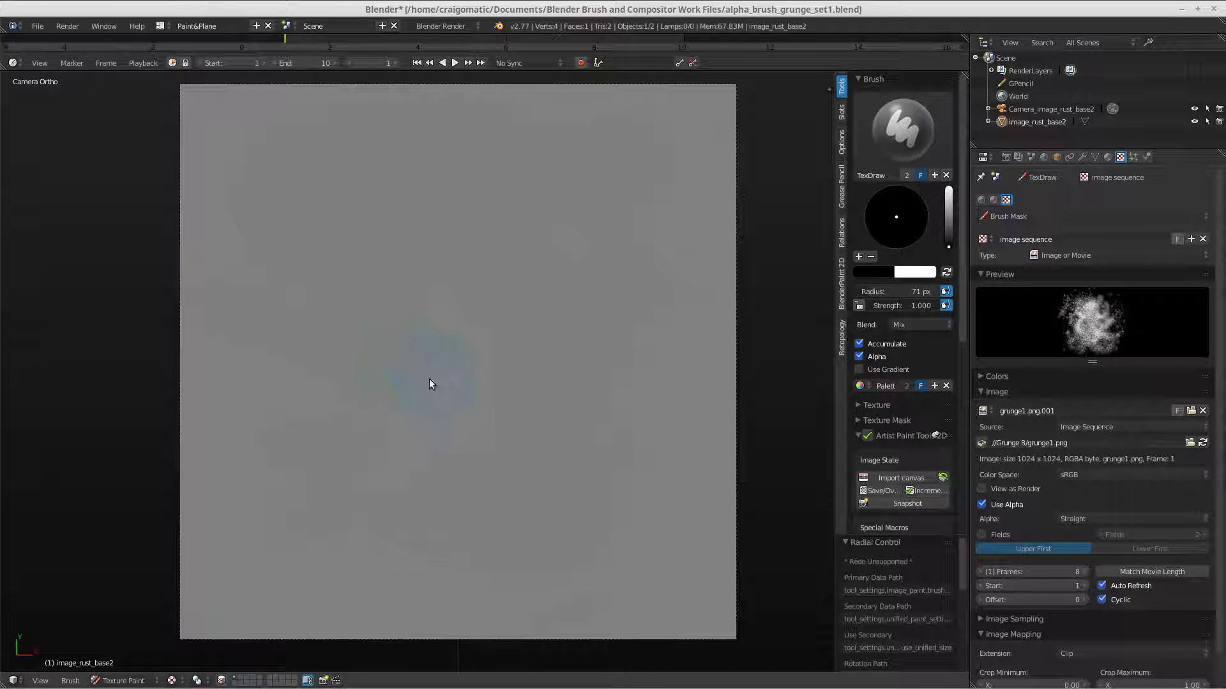
key("Right")
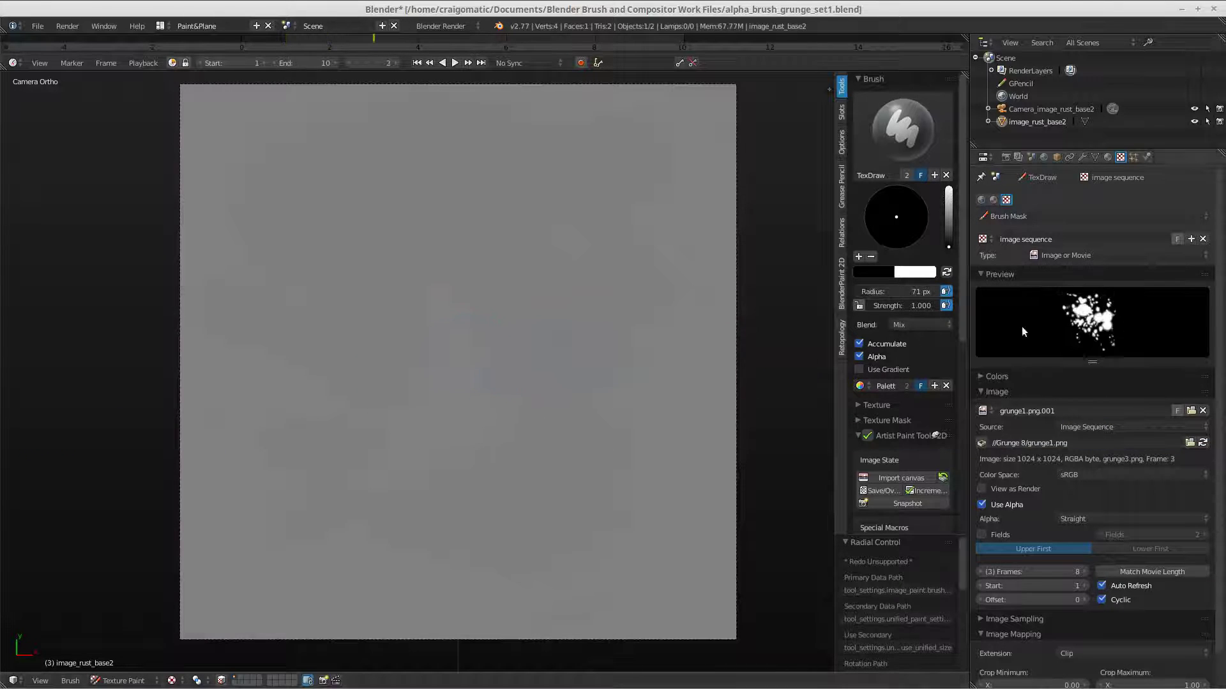
key("Right")
key("Right")
key("Right")
key("Right")
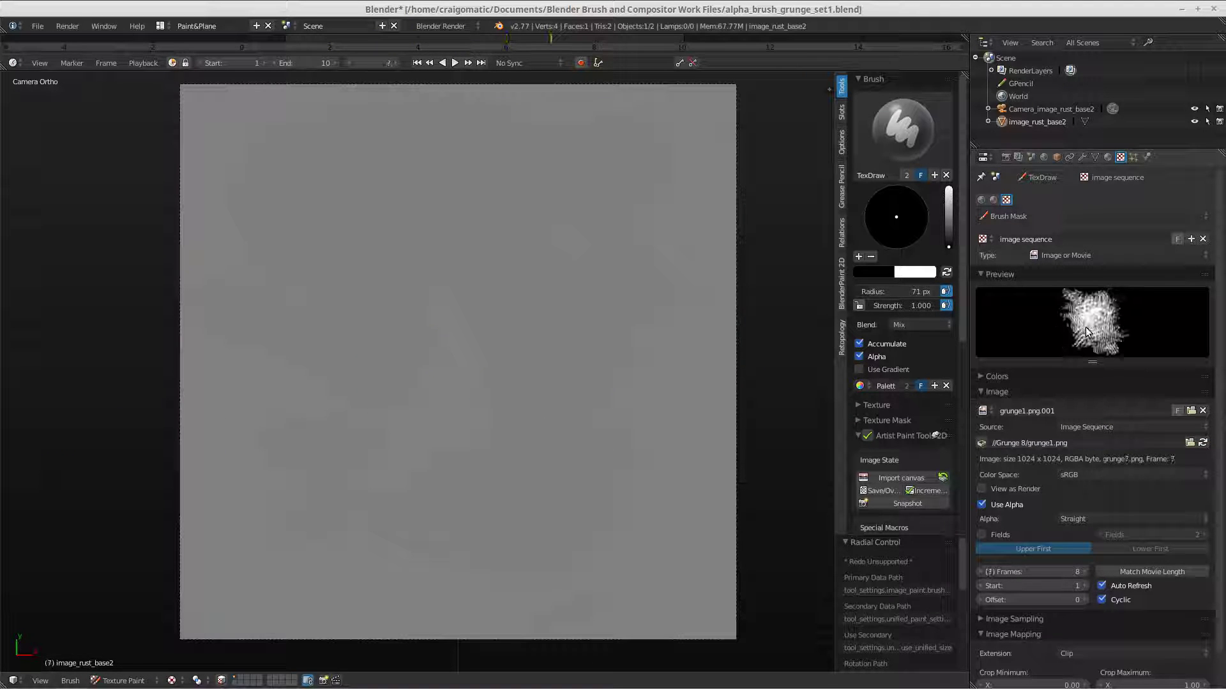
key("Right")
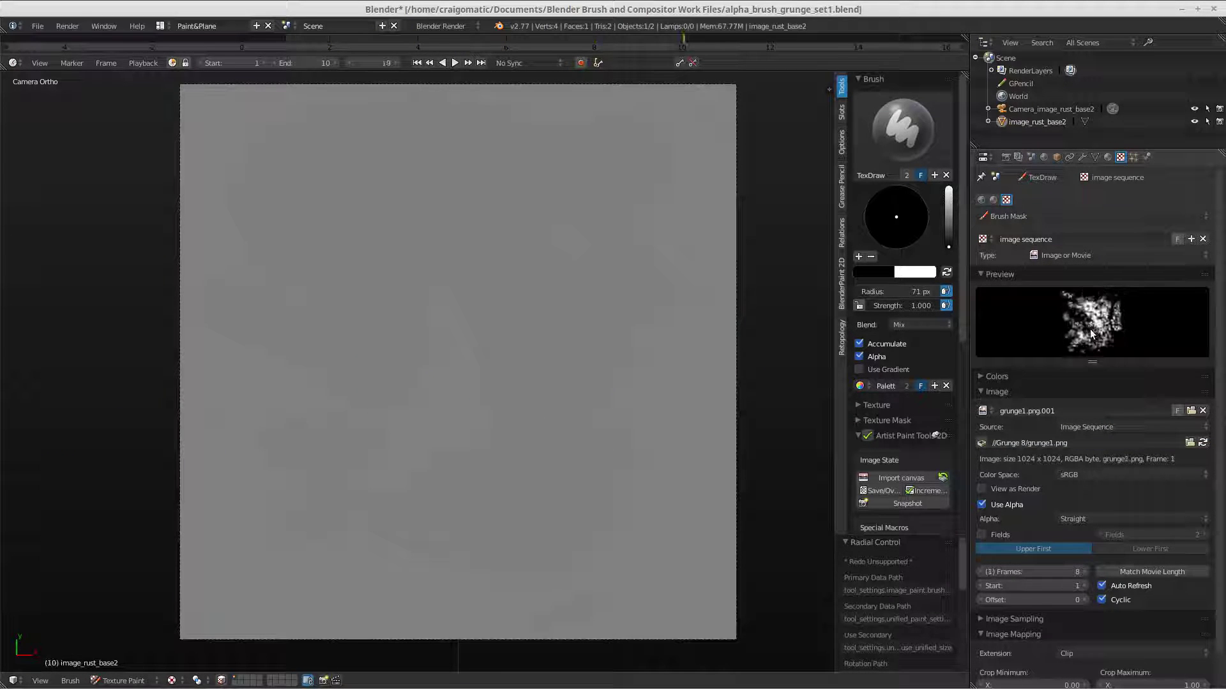
Show the Grunge 8 folder as thumbnails and load grunge1.png through grunge8.png as the brush mask's image sequence.
left_click(1189, 443)
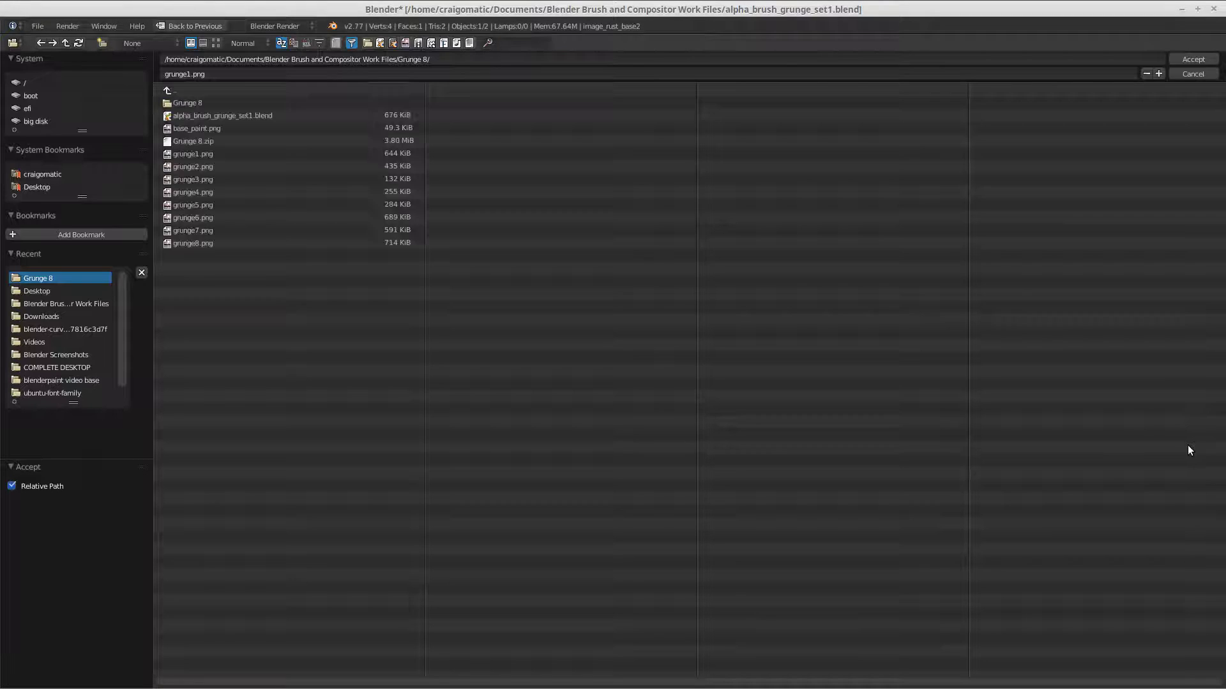
left_click(216, 43)
left_click(682, 139)
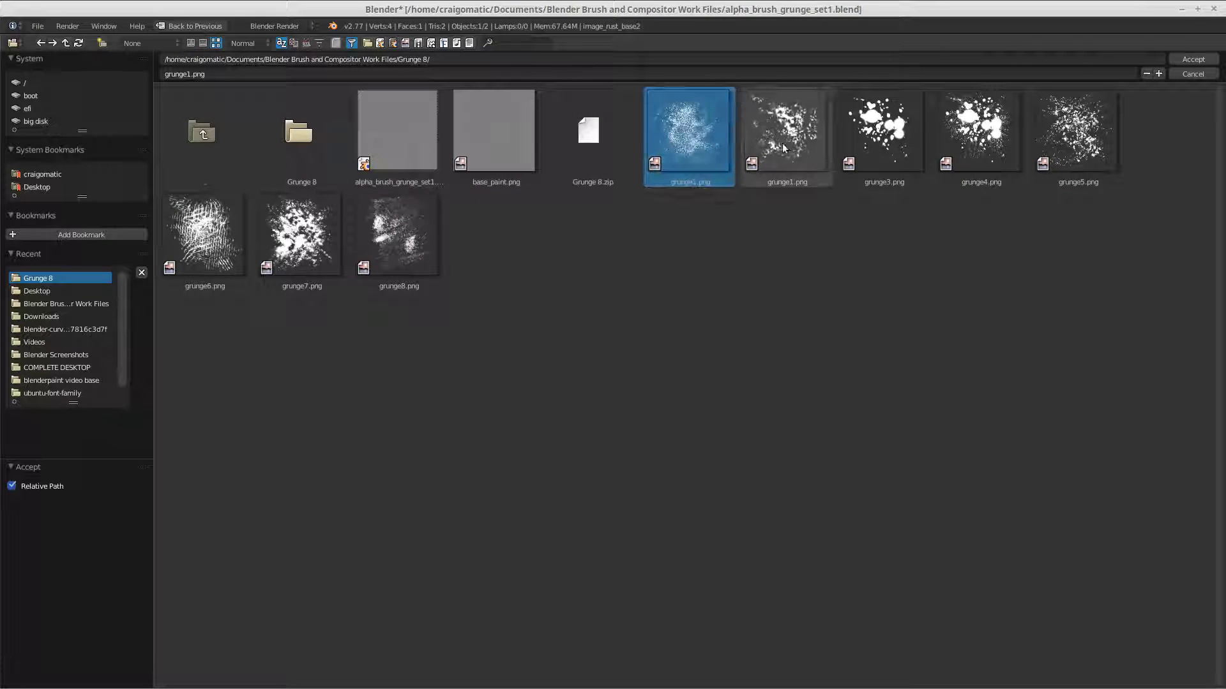
left_click(782, 148, "shift")
left_click(873, 149, "shift")
left_click(978, 138, "shift")
left_click(1075, 137, "shift")
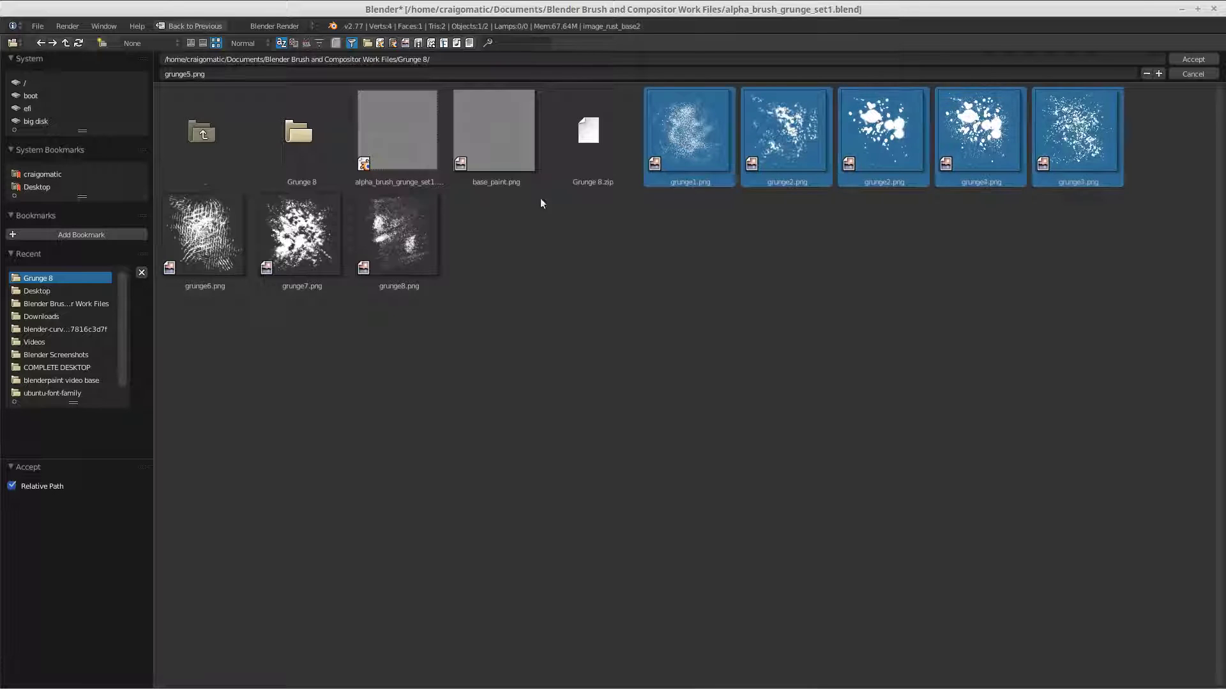
left_click(231, 237, "shift")
left_click(300, 237, "shift")
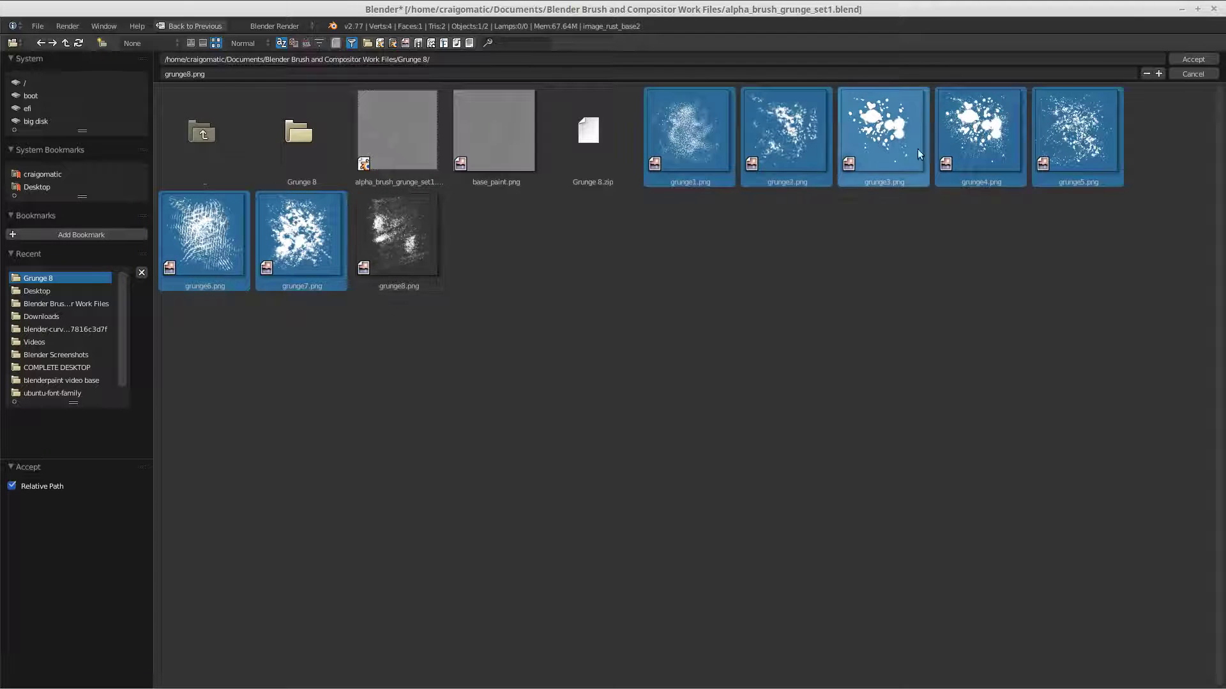
left_click(429, 241, "shift")
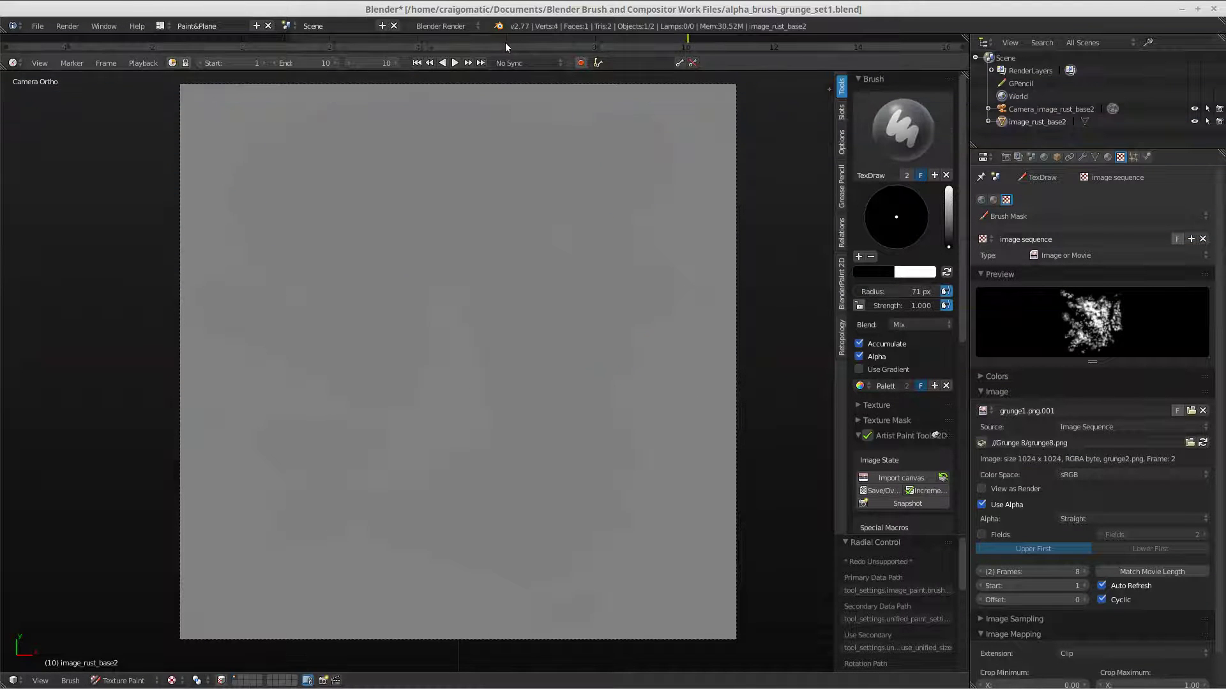
Move the timeline to frame 6 and paint black test strokes on the upper part of the canvas with that mask.
left_click_drag(478, 37, 388, 42)
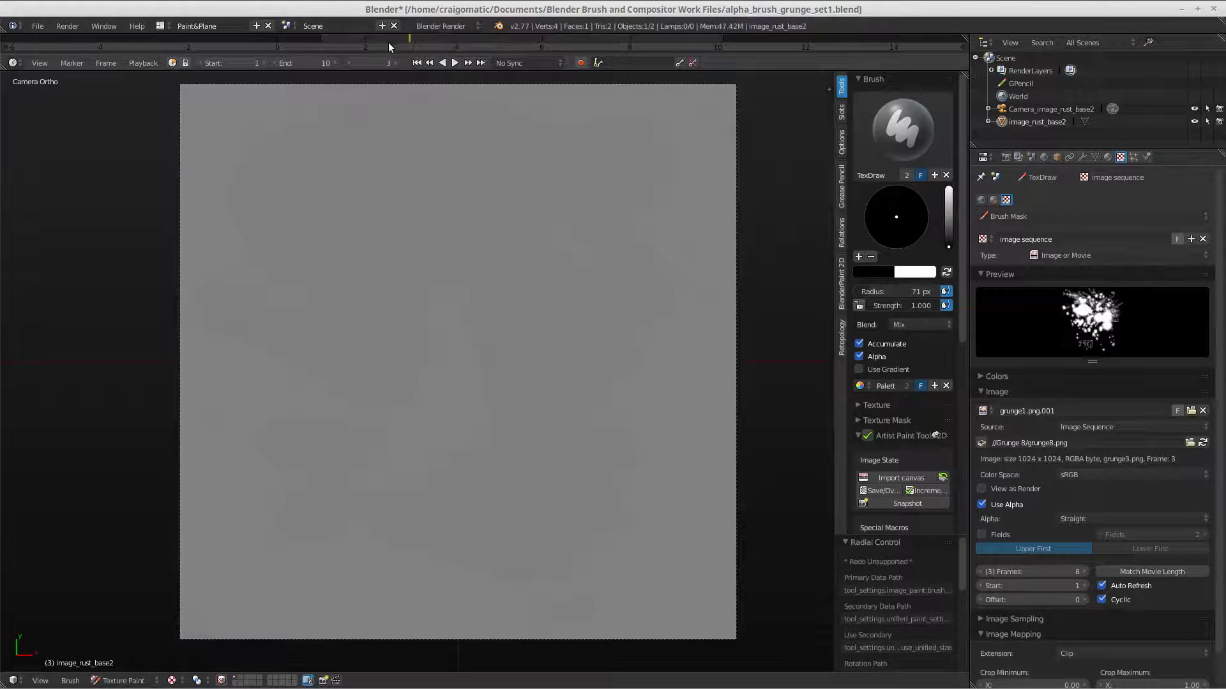
left_click_drag(464, 47, 579, 38)
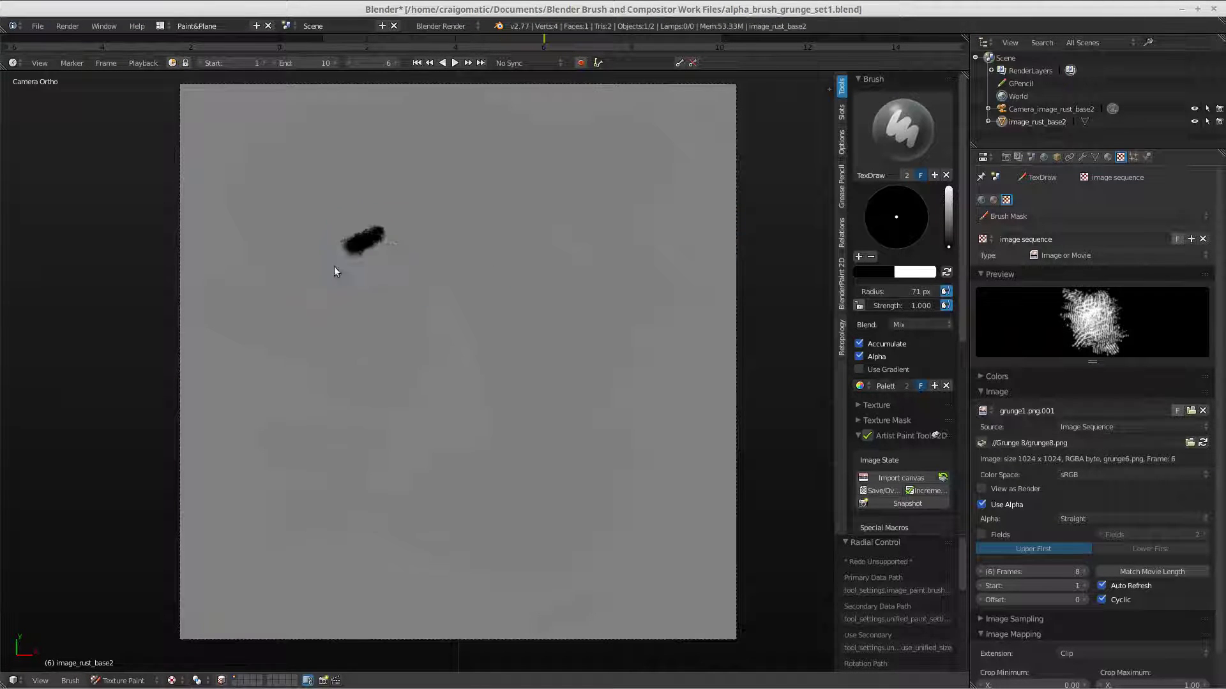
left_click_drag(363, 197, 390, 372)
left_click_drag(392, 184, 389, 322)
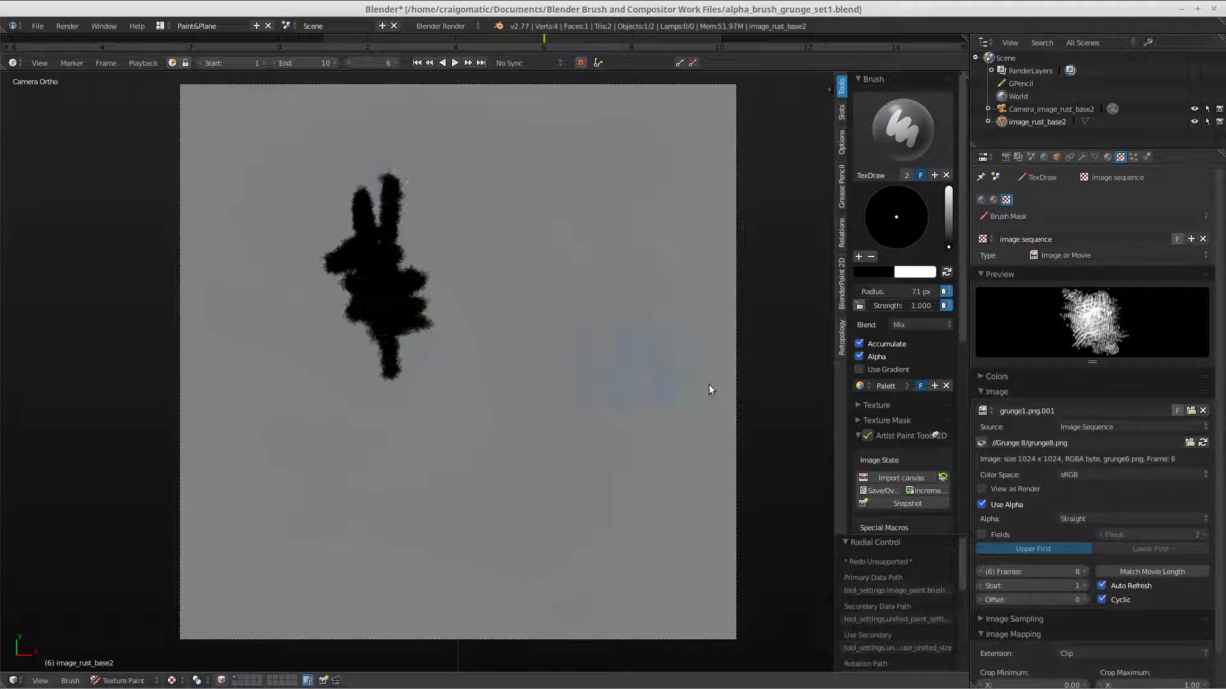
Expand the brush's Texture Mask settings and review the mask mapping, angle and random rotation options.
left_click(856, 422)
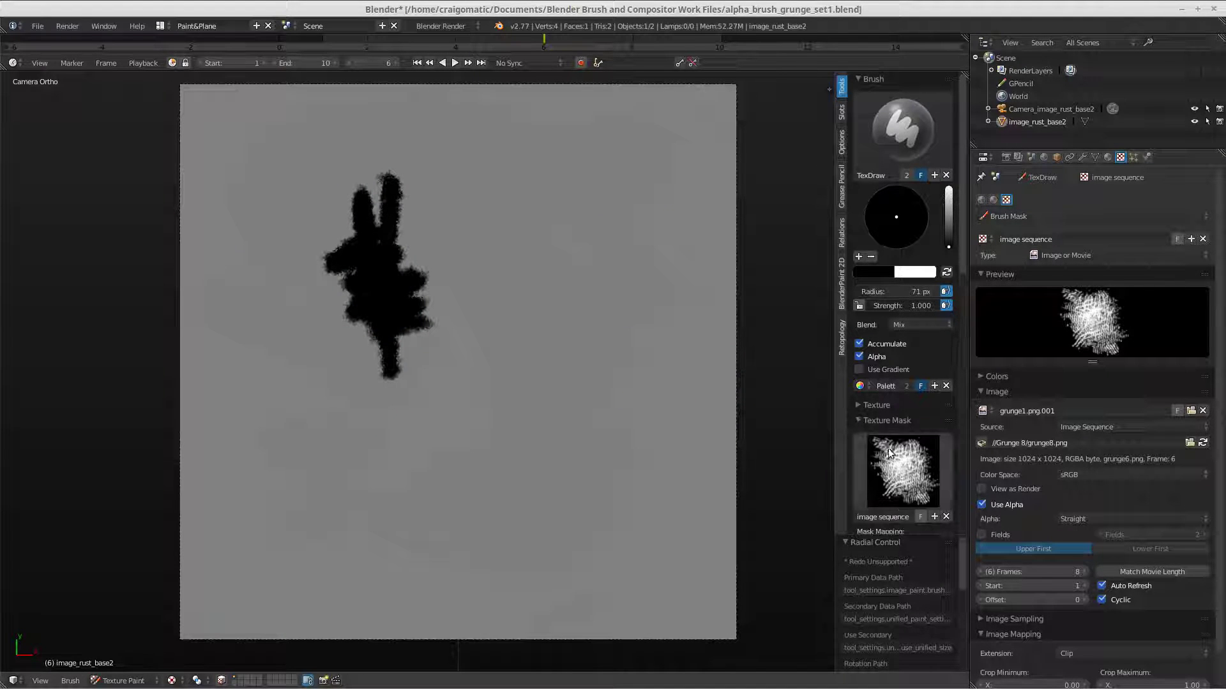
scroll(950, 354, "down", 5)
scroll(949, 354, "down", 2)
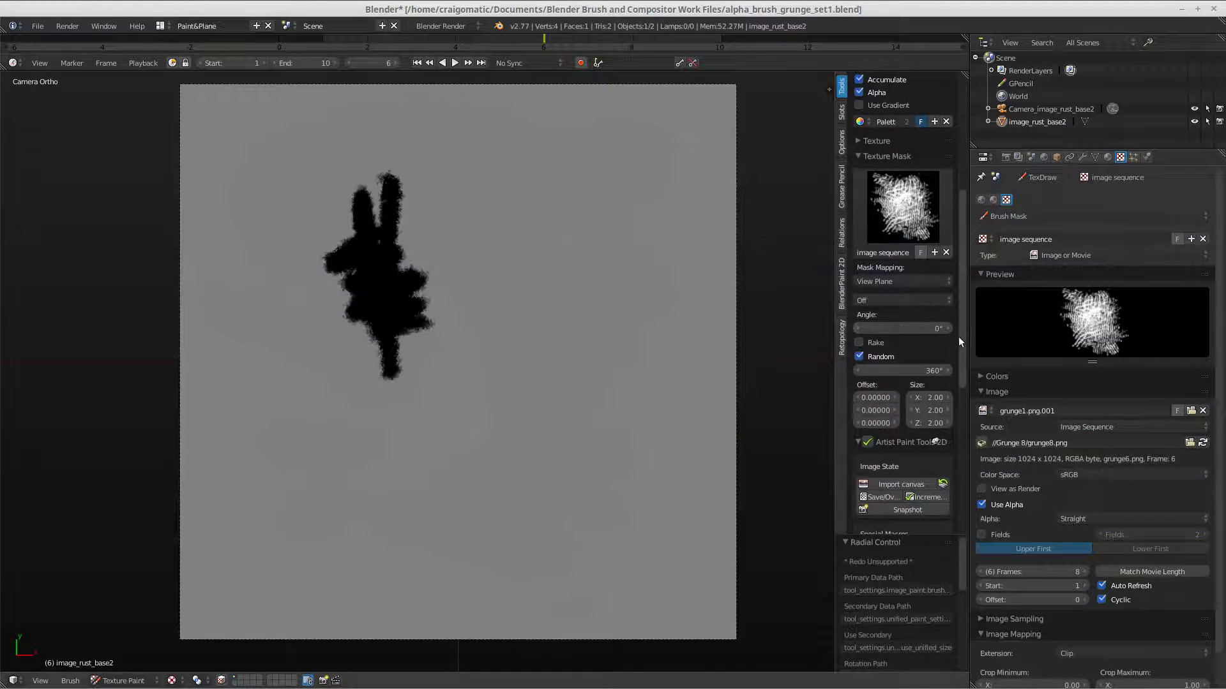
scroll(959, 341, "up", 5)
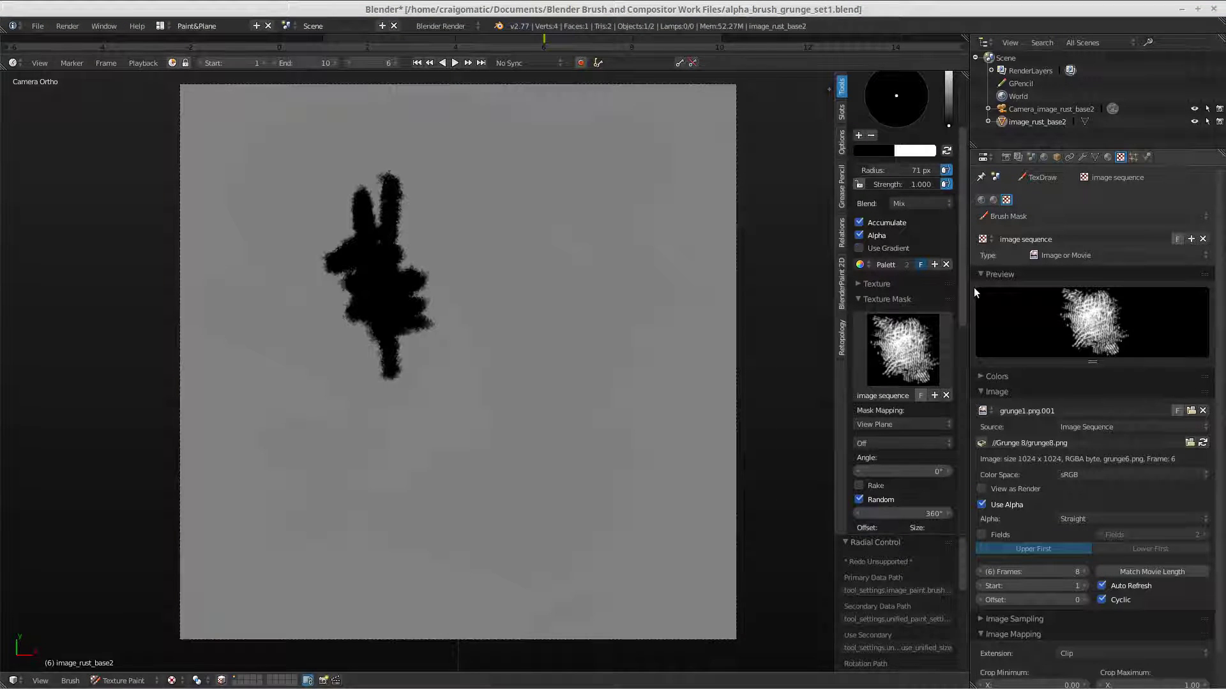
Paint more black strokes to the right of the first ones and check the mask's image mapping settings.
mouse_move(454, 221)
left_mouse_down()
mouse_move(470, 220)
mouse_move(457, 233)
mouse_move(492, 261)
mouse_move(533, 268)
left_mouse_up()
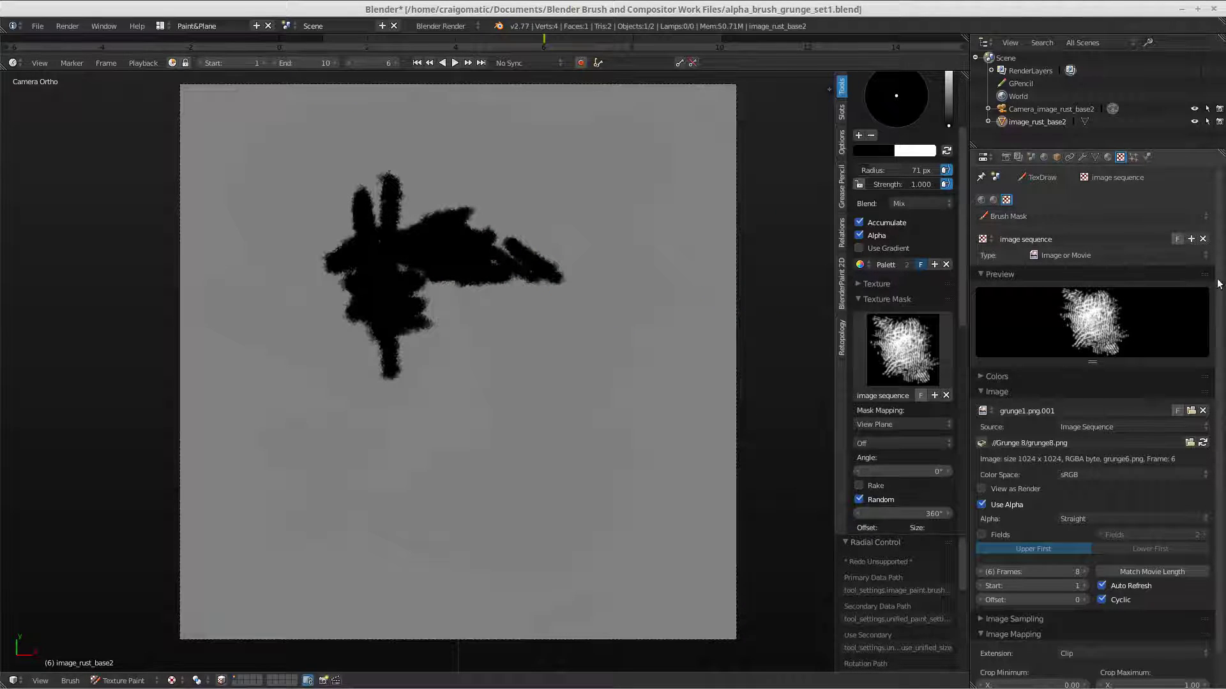
scroll(1216, 328, "down", 1)
scroll(1216, 328, "down", 1)
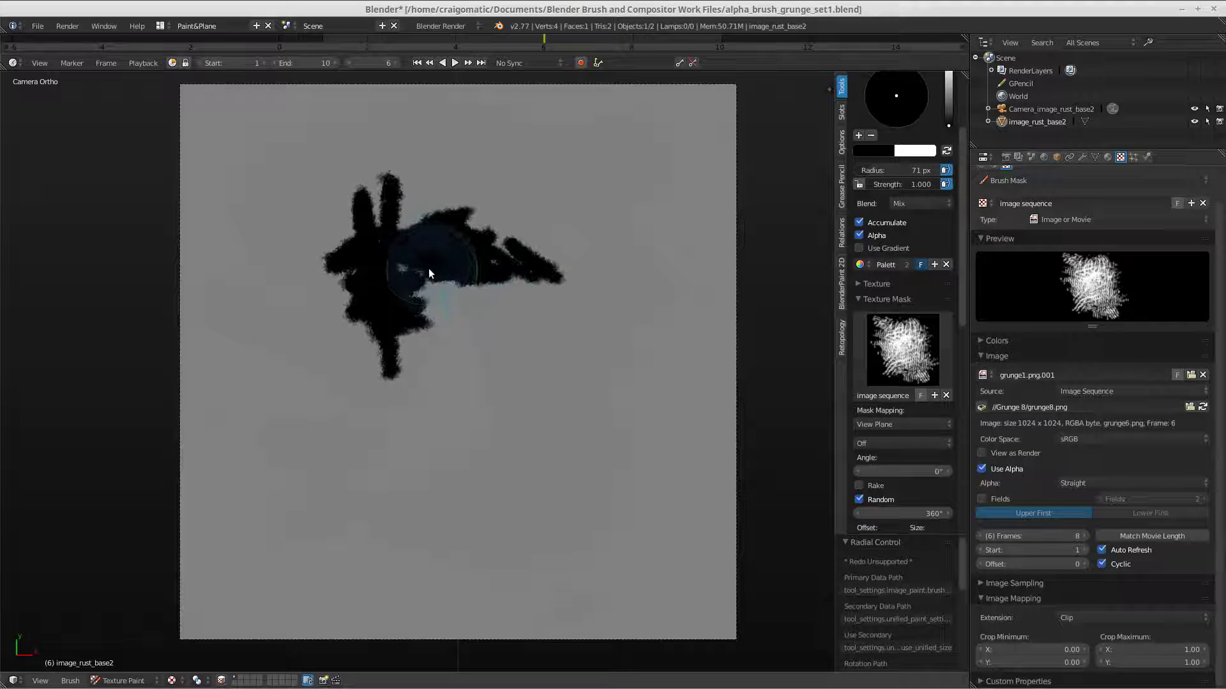
Reload the canvas image to clear the test strokes and return to the brush settings.
left_click(838, 295)
left_click(953, 120)
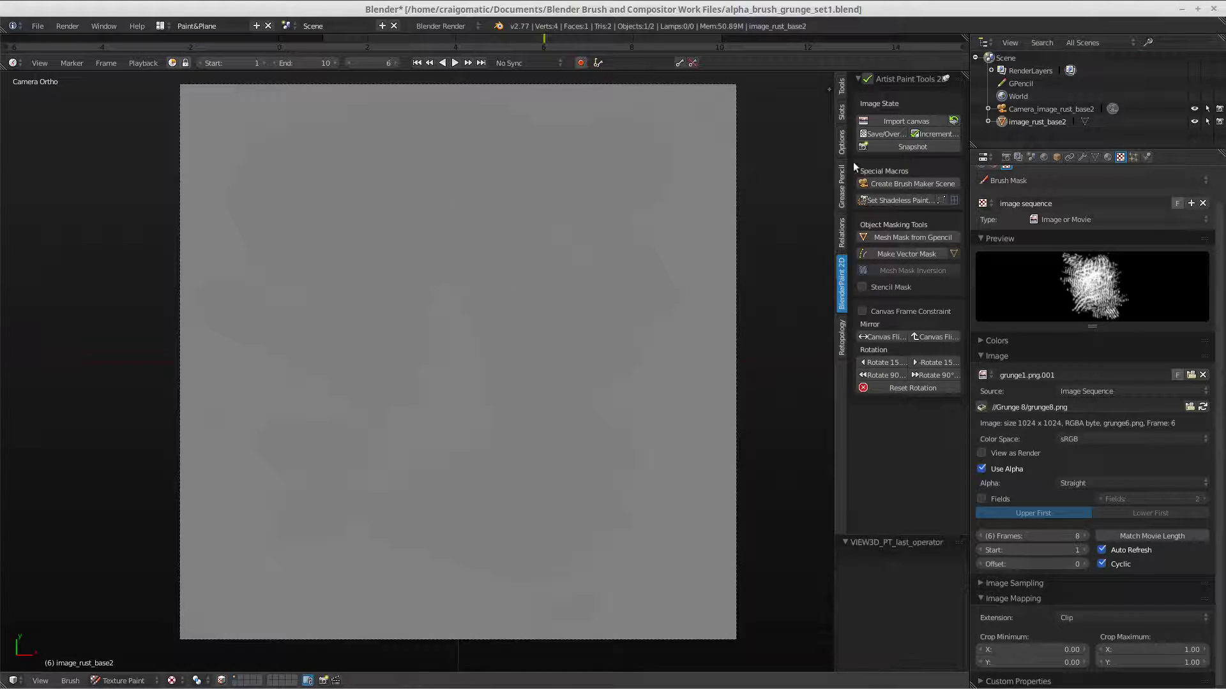
left_click(842, 87)
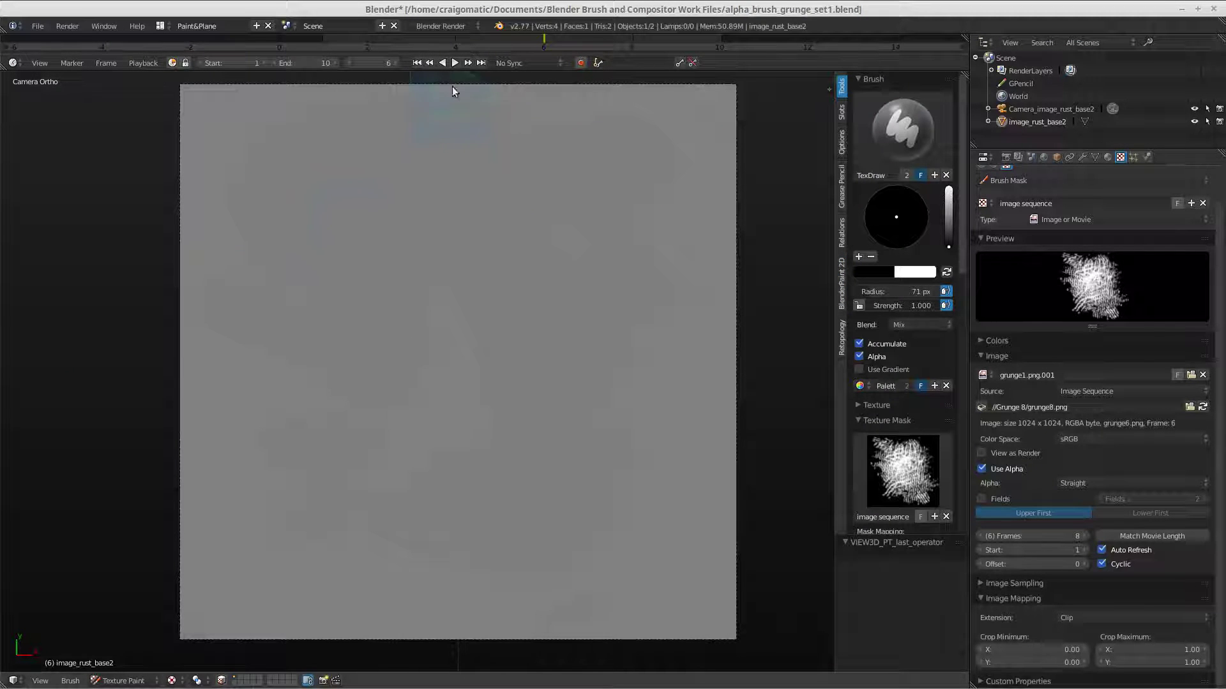
Start animation playback and paint black strokes on the canvas while the mask images cycle.
left_click(455, 62)
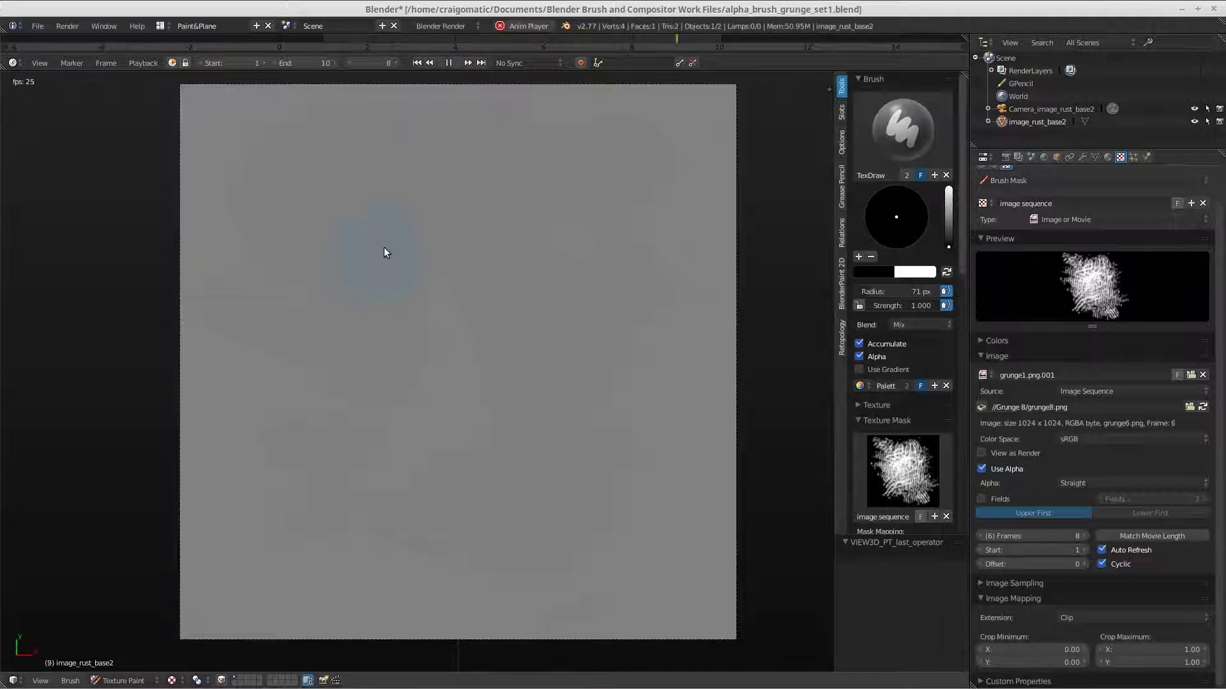
left_click_drag(443, 240, 329, 363)
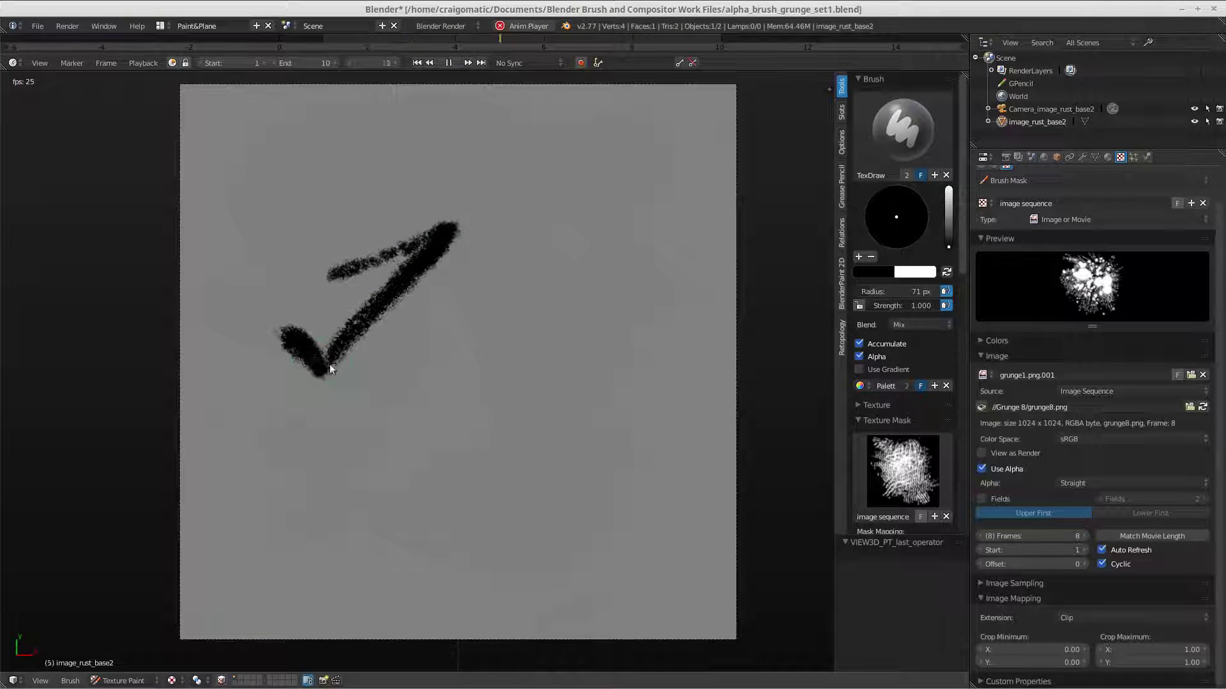
mouse_move(473, 298)
left_mouse_down()
mouse_move(428, 163)
mouse_move(376, 159)
mouse_move(288, 226)
mouse_move(351, 266)
left_mouse_up()
Enlarge the brush radius to 138 px and paint broad black strokes across the middle and lower canvas.
key("f")
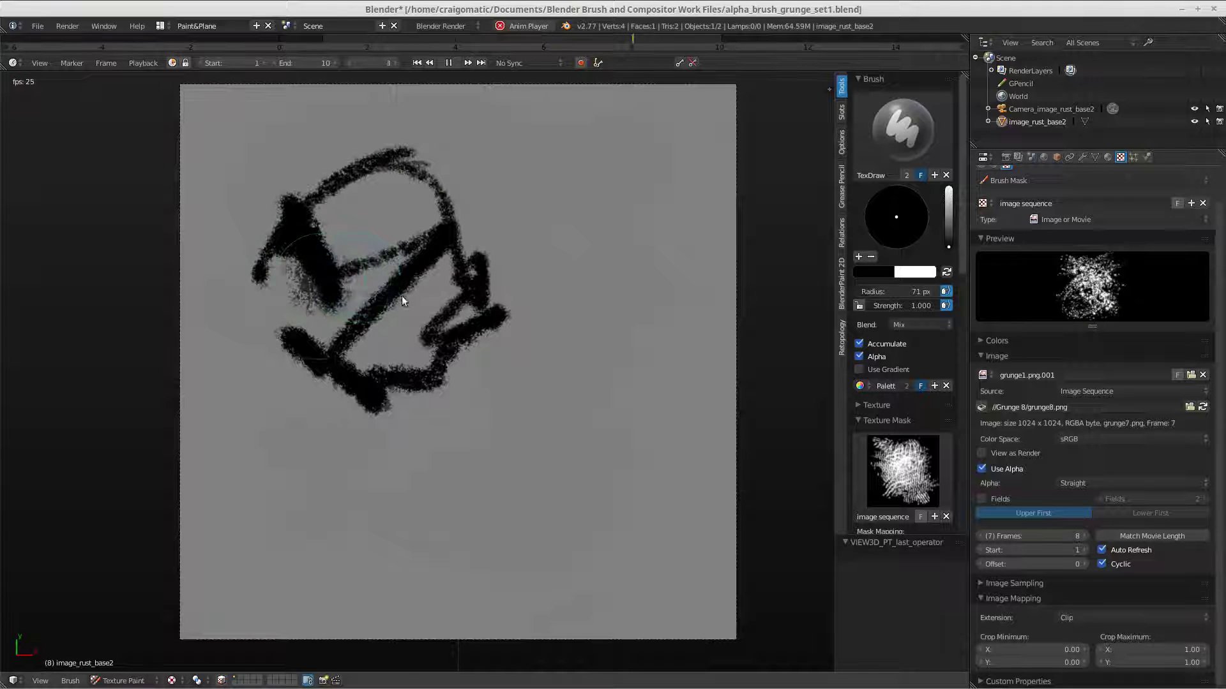
left_click(414, 314)
mouse_move(549, 224)
left_mouse_down()
mouse_move(490, 140)
mouse_move(607, 239)
mouse_move(536, 377)
left_mouse_up()
mouse_move(616, 365)
left_mouse_down()
mouse_move(349, 481)
mouse_move(499, 497)
mouse_move(580, 453)
mouse_move(509, 465)
mouse_move(306, 429)
mouse_move(347, 403)
mouse_move(465, 397)
mouse_move(429, 351)
mouse_move(333, 358)
mouse_move(615, 429)
mouse_move(598, 515)
mouse_move(358, 594)
mouse_move(473, 550)
mouse_move(458, 555)
left_mouse_up()
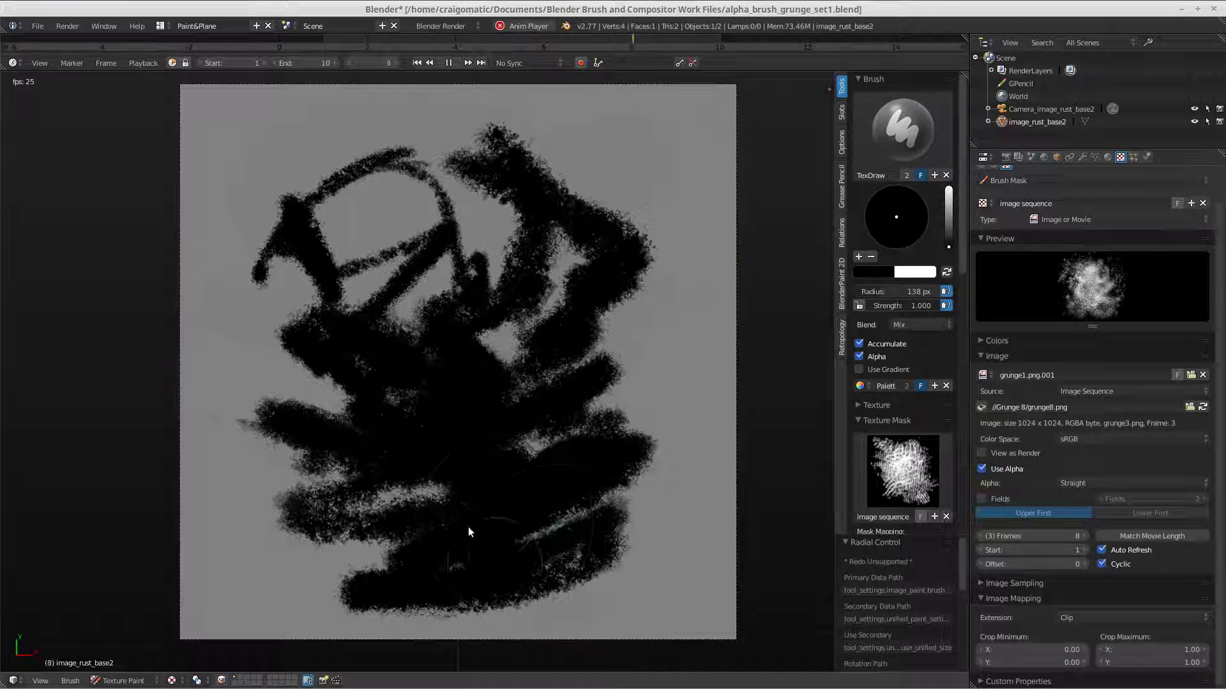
Extend the black area and paint white strokes over its middle with the brush colours swapped.
mouse_move(618, 331)
left_mouse_down()
mouse_move(566, 197)
mouse_move(530, 231)
mouse_move(425, 272)
mouse_move(555, 217)
mouse_move(364, 345)
mouse_move(394, 415)
mouse_move(444, 442)
left_mouse_up()
key("x")
left_click(458, 447)
Set the brush radius to 194 px and strength to 0.275, and paint soft white grunge over the lower black area.
key("shift+f")
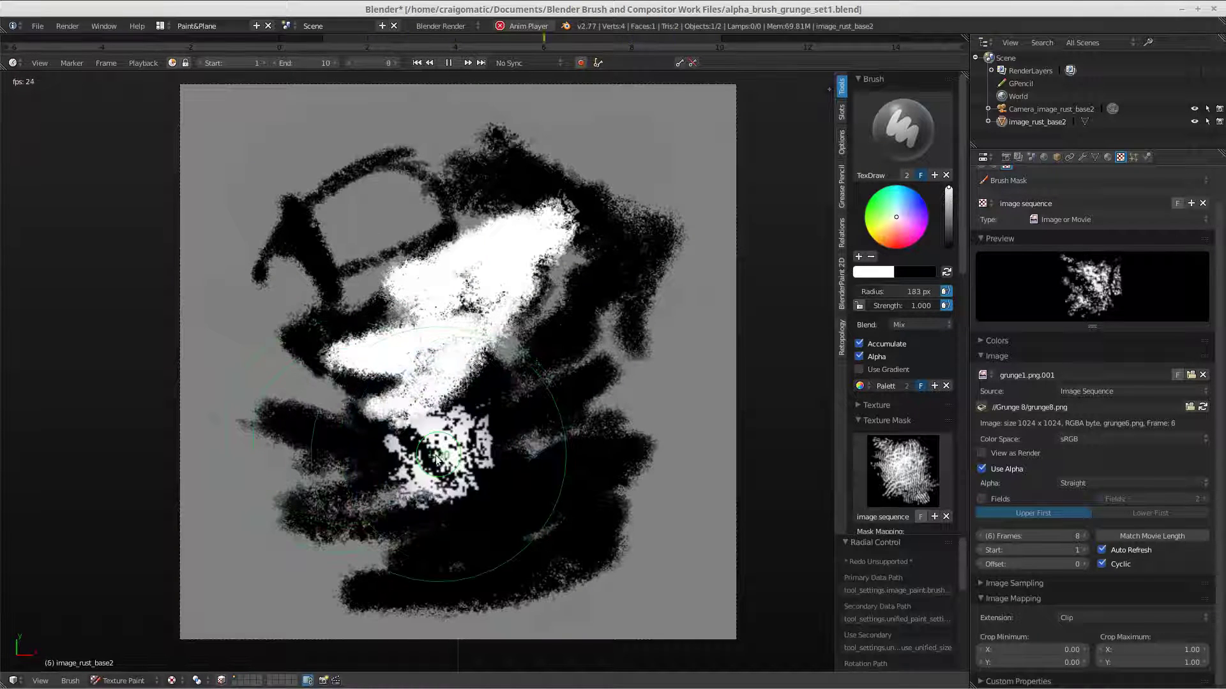
left_click(433, 456)
key("f")
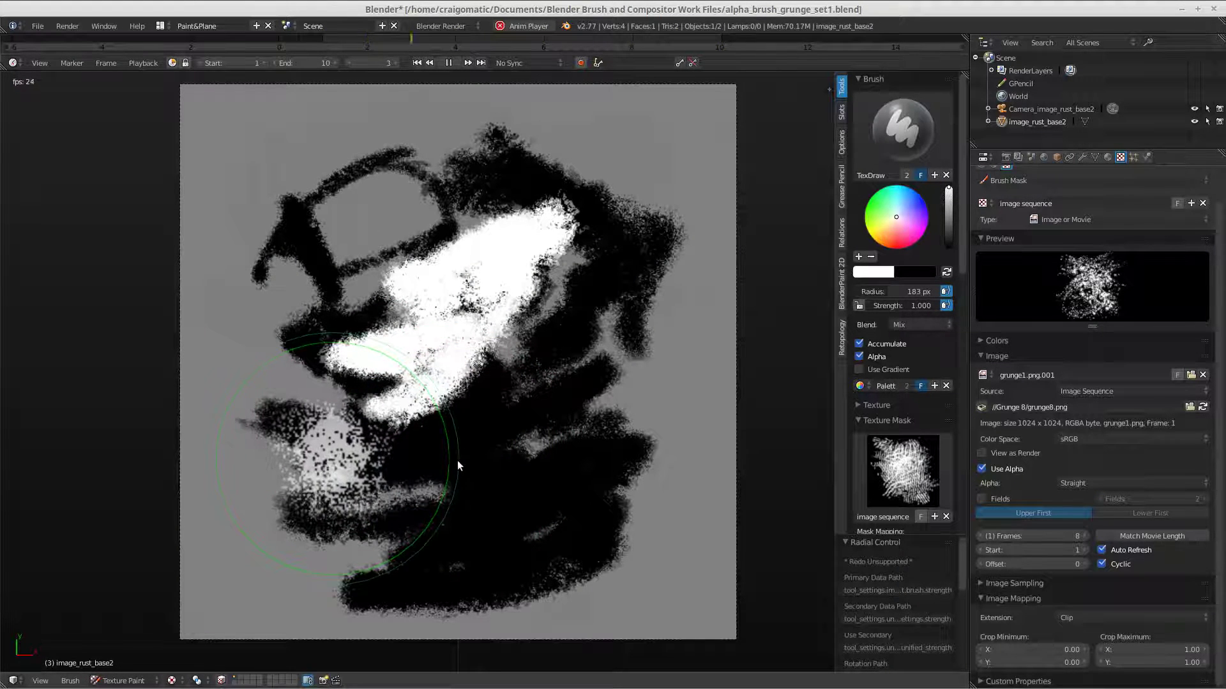
left_click(452, 456)
key("shift+f")
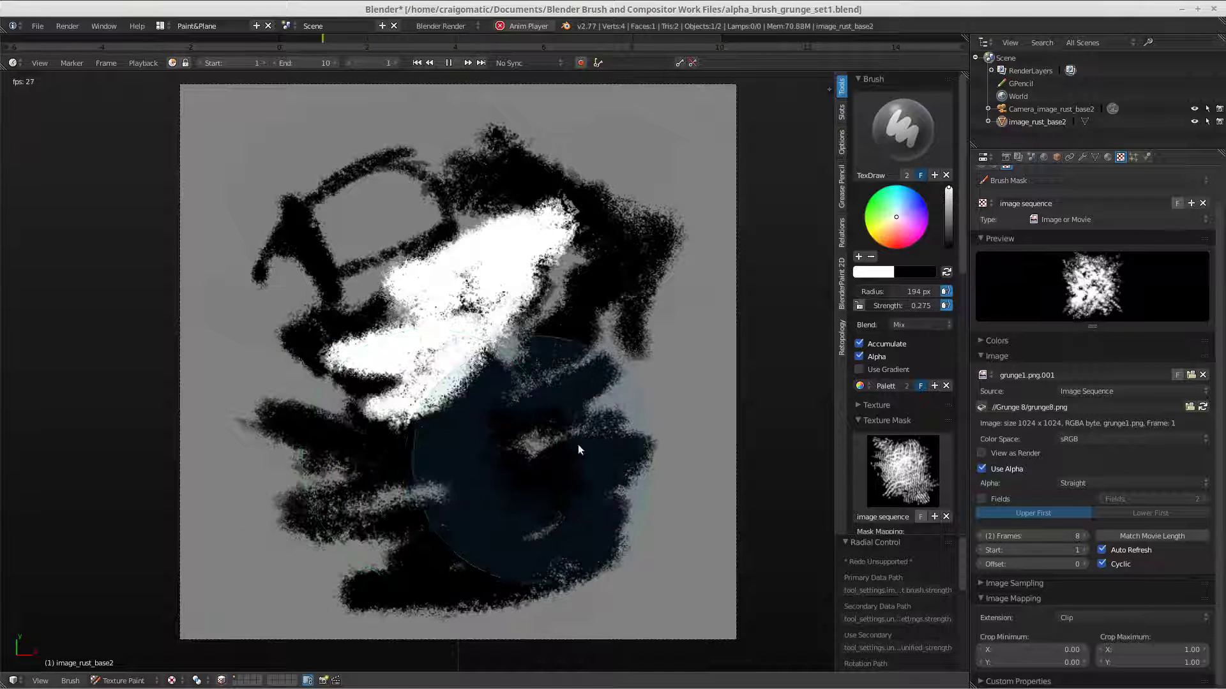
left_click(456, 497)
mouse_move(455, 497)
left_mouse_down()
mouse_move(538, 411)
mouse_move(526, 408)
mouse_move(576, 386)
mouse_move(473, 410)
mouse_move(504, 519)
mouse_move(401, 439)
mouse_move(336, 494)
mouse_move(447, 446)
mouse_move(504, 403)
mouse_move(498, 424)
mouse_move(453, 381)
mouse_move(425, 414)
mouse_move(420, 522)
mouse_move(365, 549)
mouse_move(413, 508)
left_mouse_up()
Swap the brush colour back to black and paint soft strokes over the white area.
key("x")
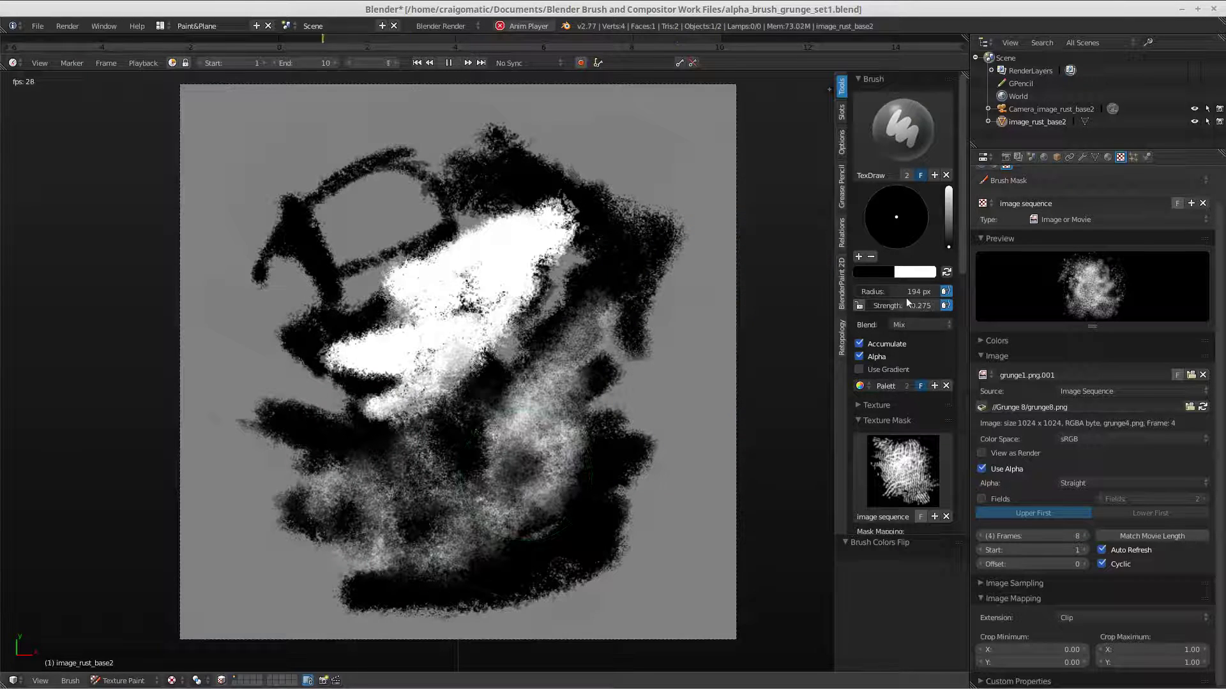
mouse_move(492, 492)
left_mouse_down()
mouse_move(452, 301)
mouse_move(454, 254)
mouse_move(475, 295)
left_mouse_up()
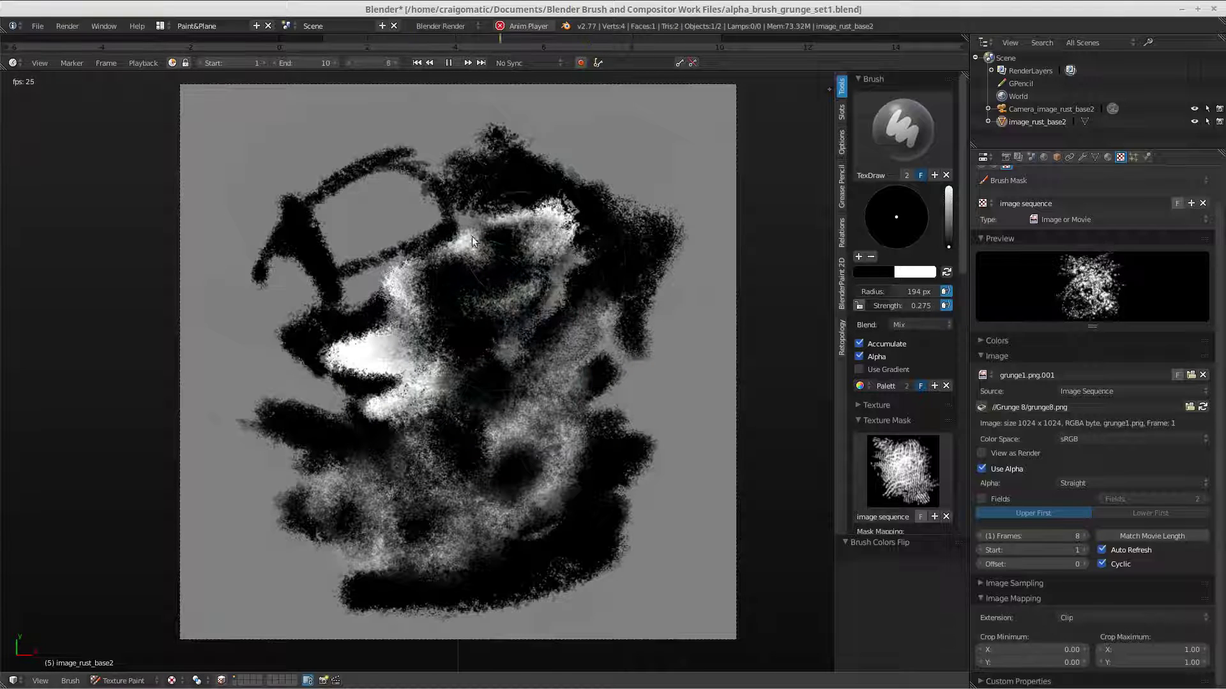
Reload the canvas image to discard the black and white painting and return to the brush settings.
left_click(842, 144)
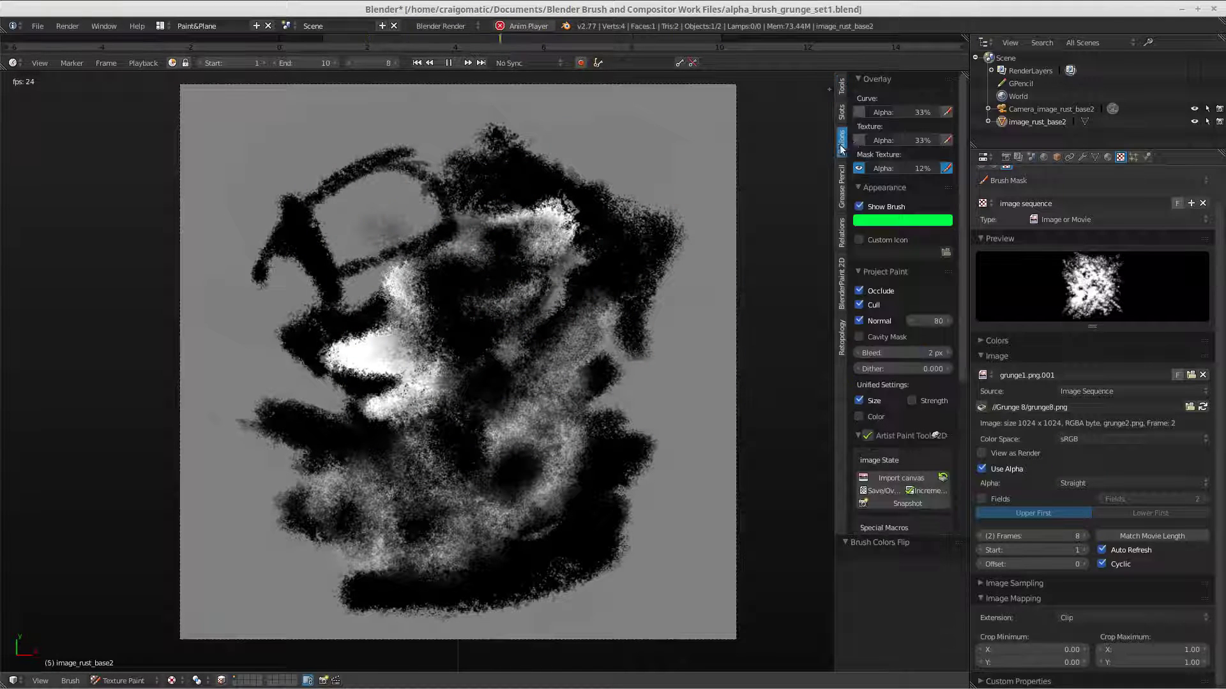
left_click(842, 281)
left_click(953, 134)
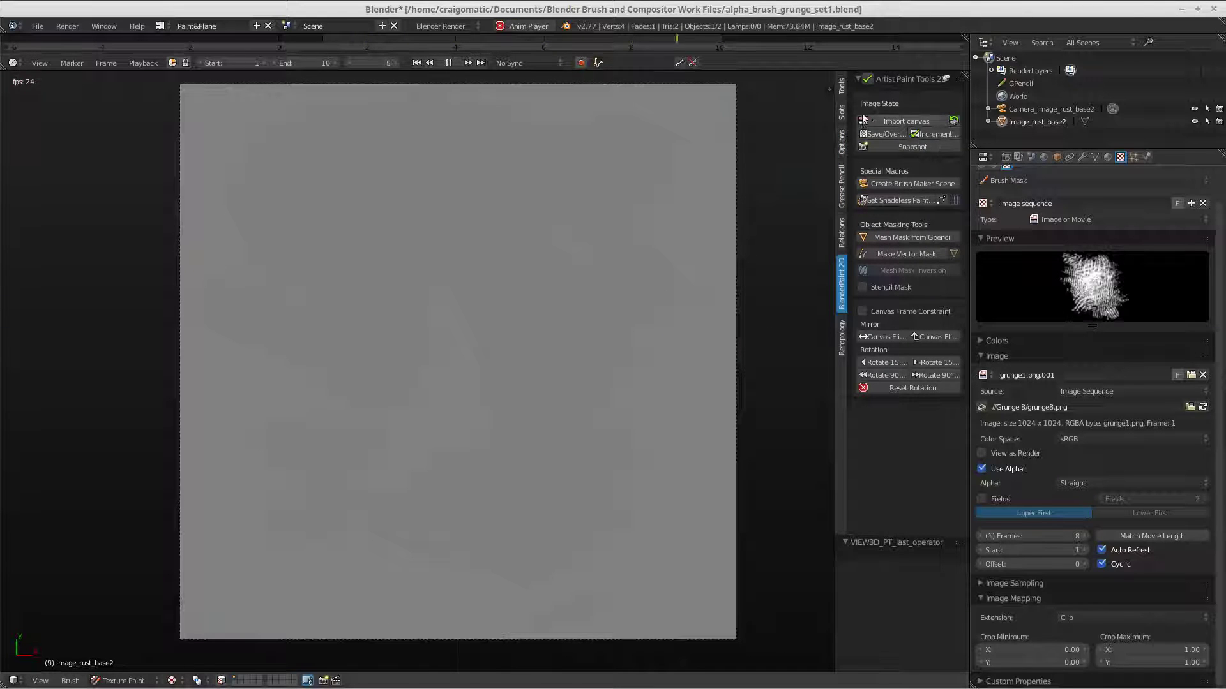
left_click(842, 87)
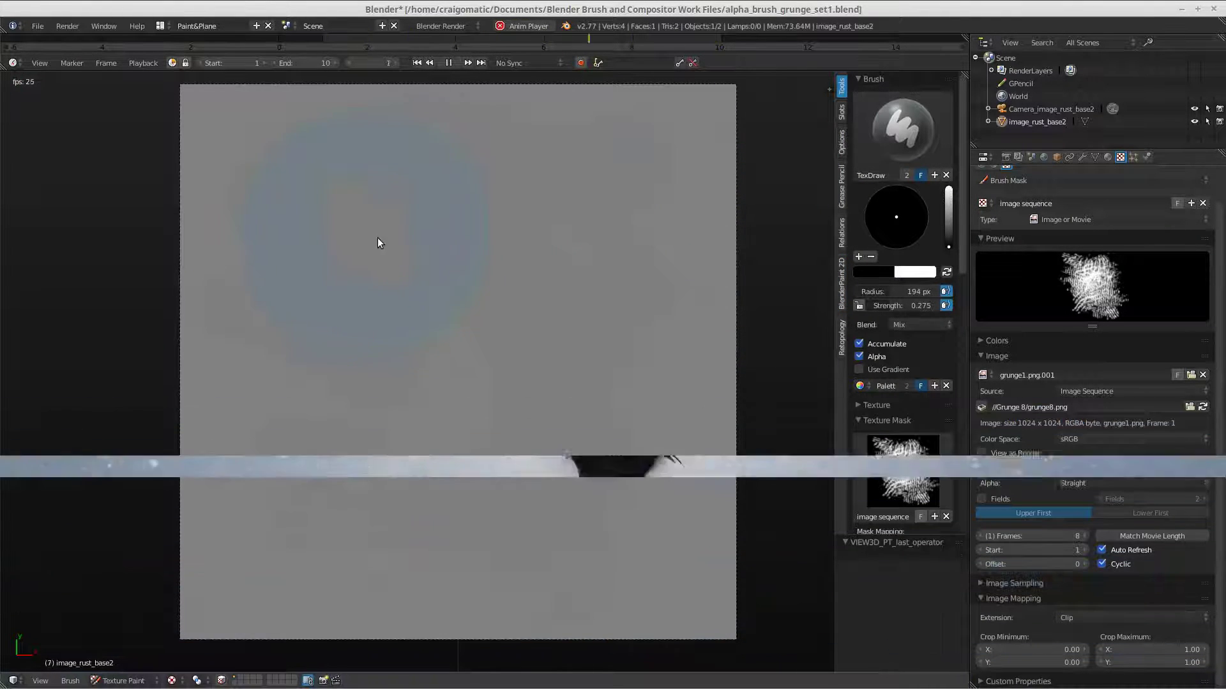
Paint soft black grunge strokes on the upper part of the cleared canvas while the mask sequence plays.
left_click_drag(331, 258, 497, 217)
left_click_drag(417, 262, 466, 251)
left_click_drag(409, 325, 412, 342)
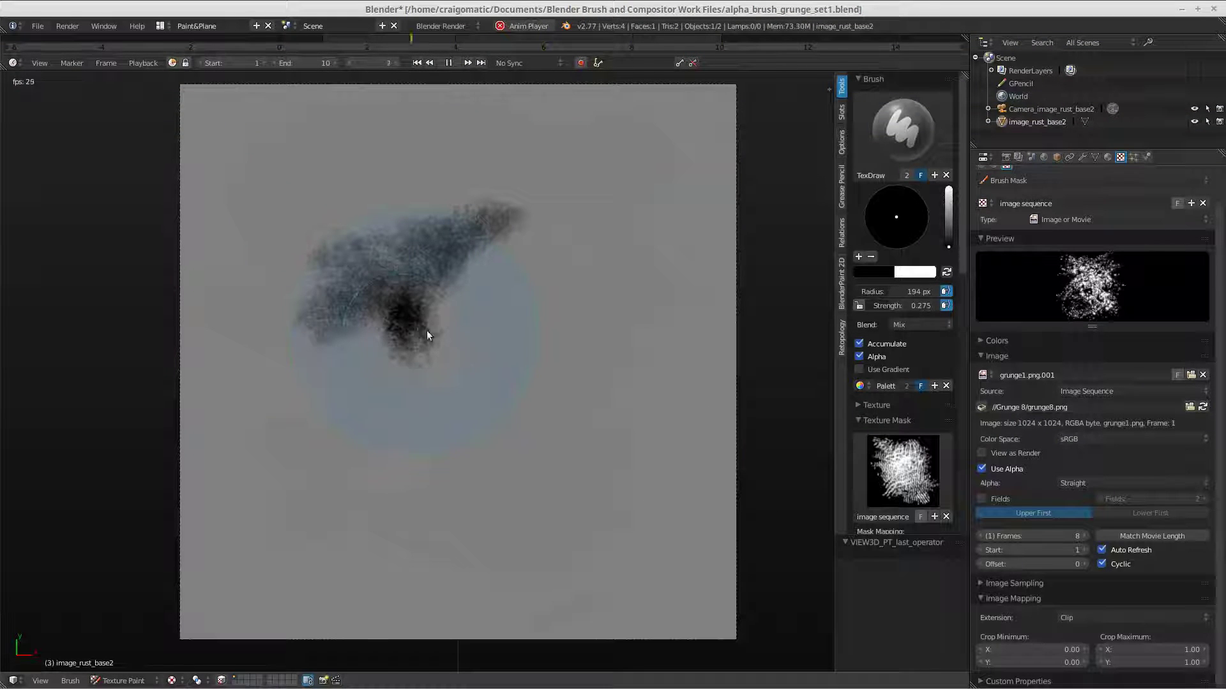
left_click_drag(373, 325, 375, 326)
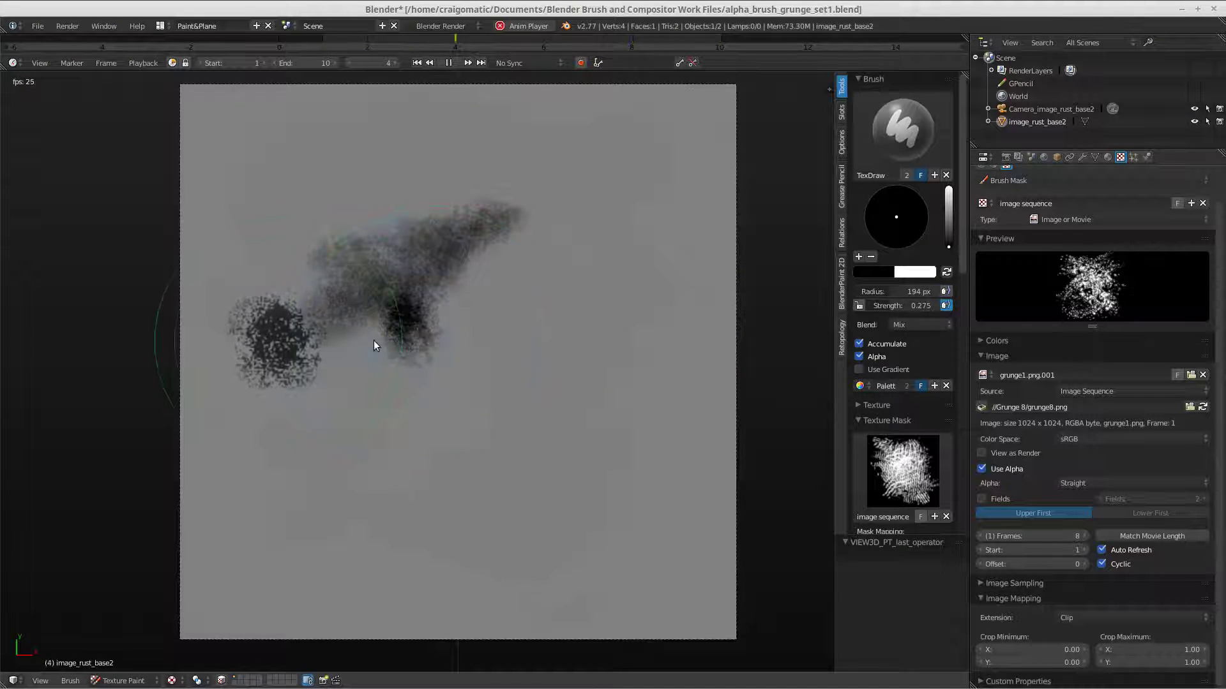
Set the brush radius to 30 px and paint thin diagonal black strokes across the middle of the canvas.
left_click(296, 350)
mouse_move(387, 382)
left_mouse_down()
mouse_move(510, 328)
mouse_move(454, 342)
mouse_move(455, 373)
mouse_move(380, 394)
left_mouse_up()
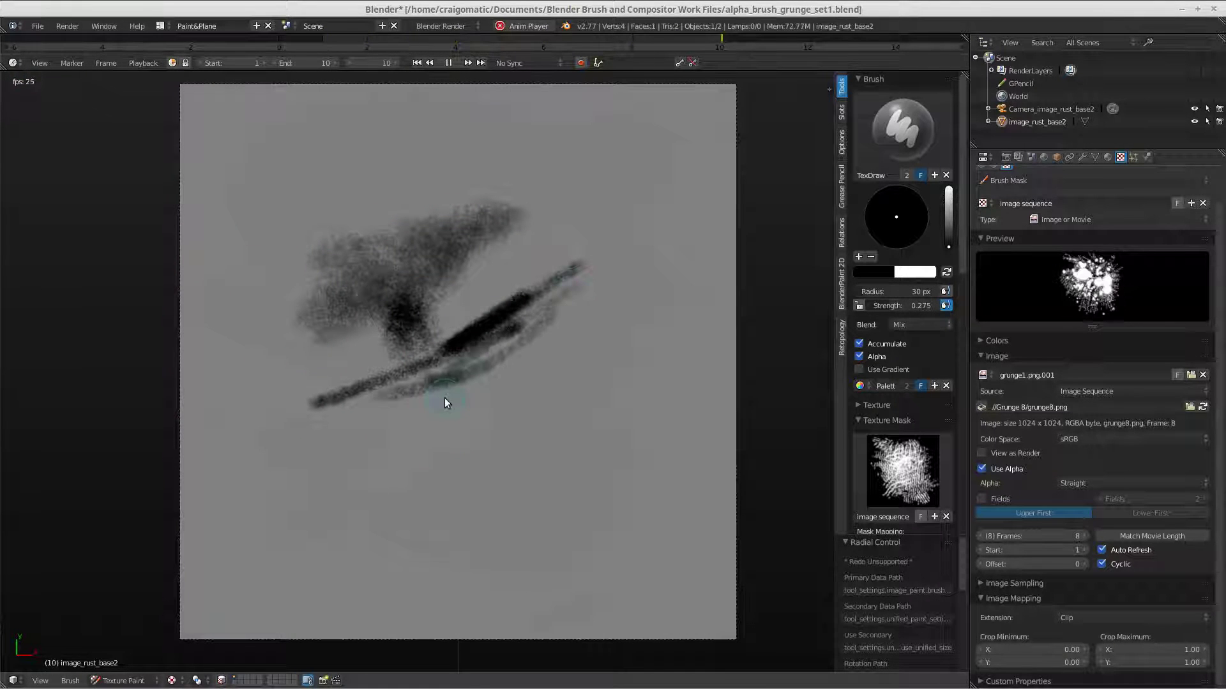
Set the brush radius to 218 px and paint broad black grunge strokes below the diagonal lines and across the canvas's upper area.
key("f")
left_click(559, 444)
mouse_move(447, 444)
left_mouse_down()
mouse_move(569, 388)
mouse_move(573, 337)
left_mouse_up()
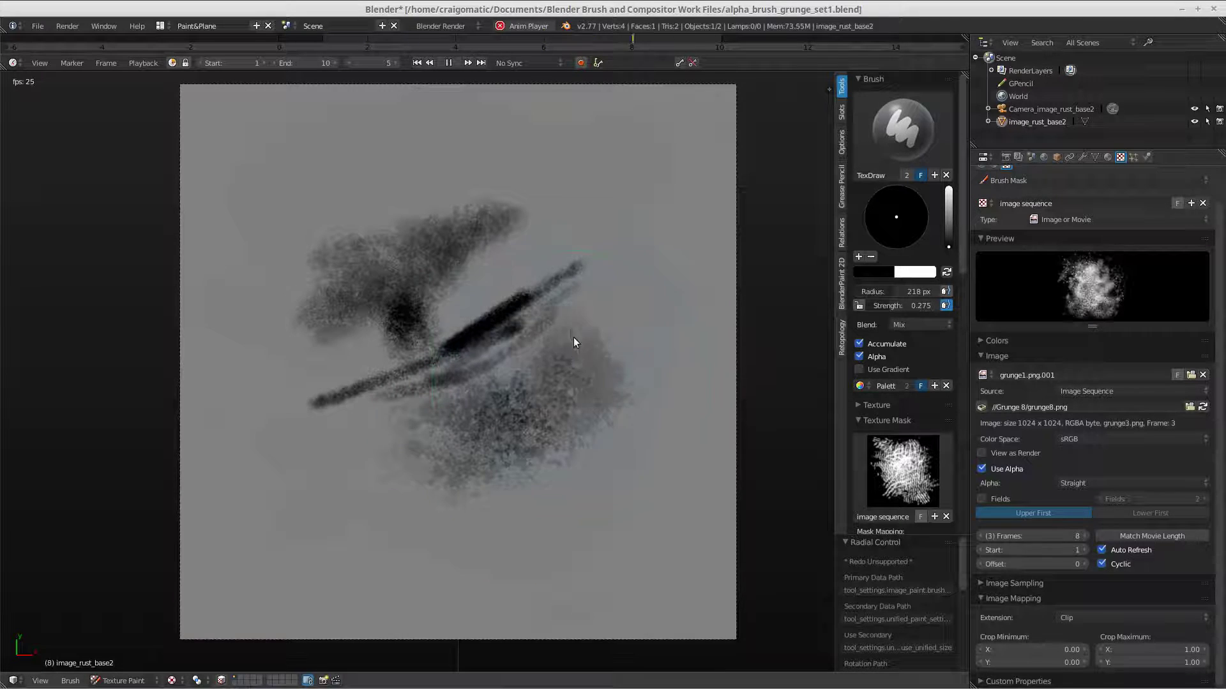
left_click_drag(597, 193, 538, 168)
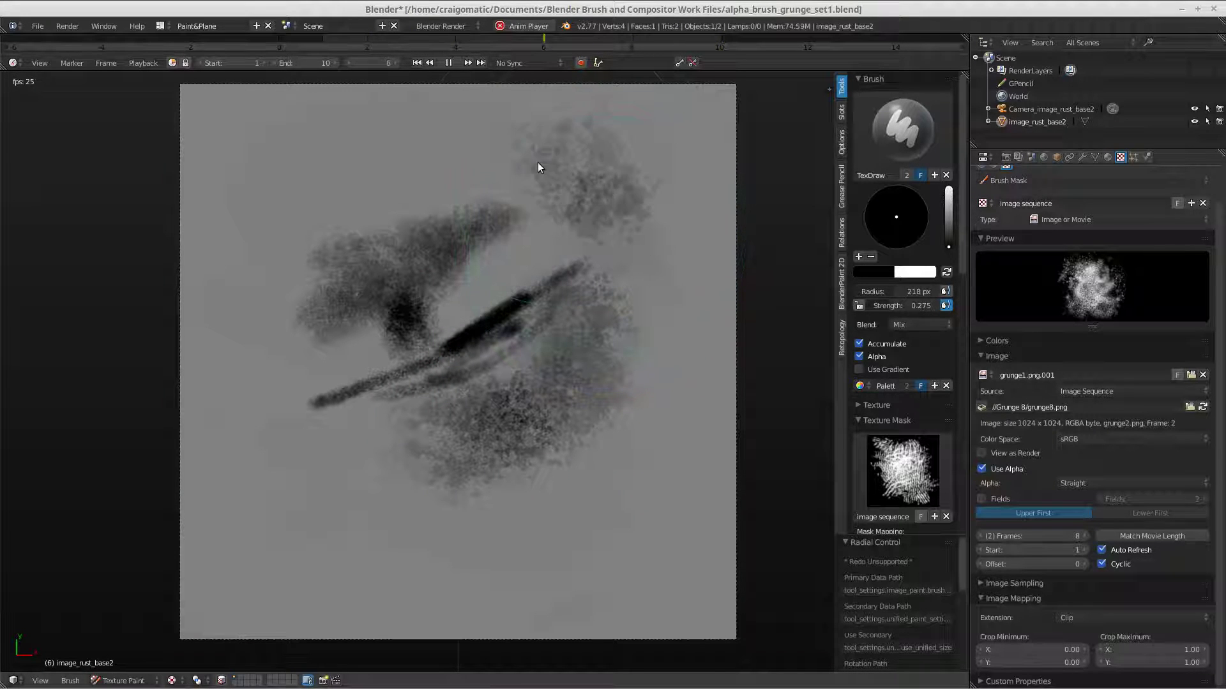
mouse_move(316, 205)
left_mouse_down()
mouse_move(252, 251)
mouse_move(208, 320)
mouse_move(296, 274)
left_mouse_up()
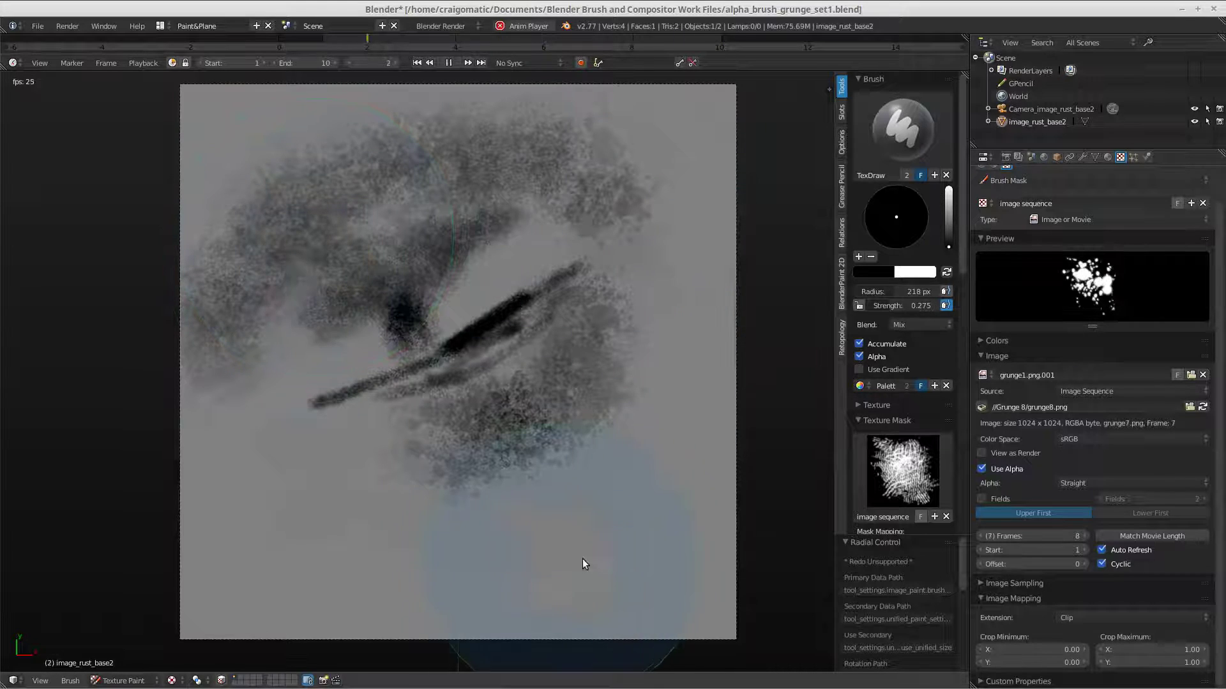
Paint a dense dark grunge patch near the canvas's upper right corner and inspect the mask texture up close.
scroll(543, 347, "up", 5)
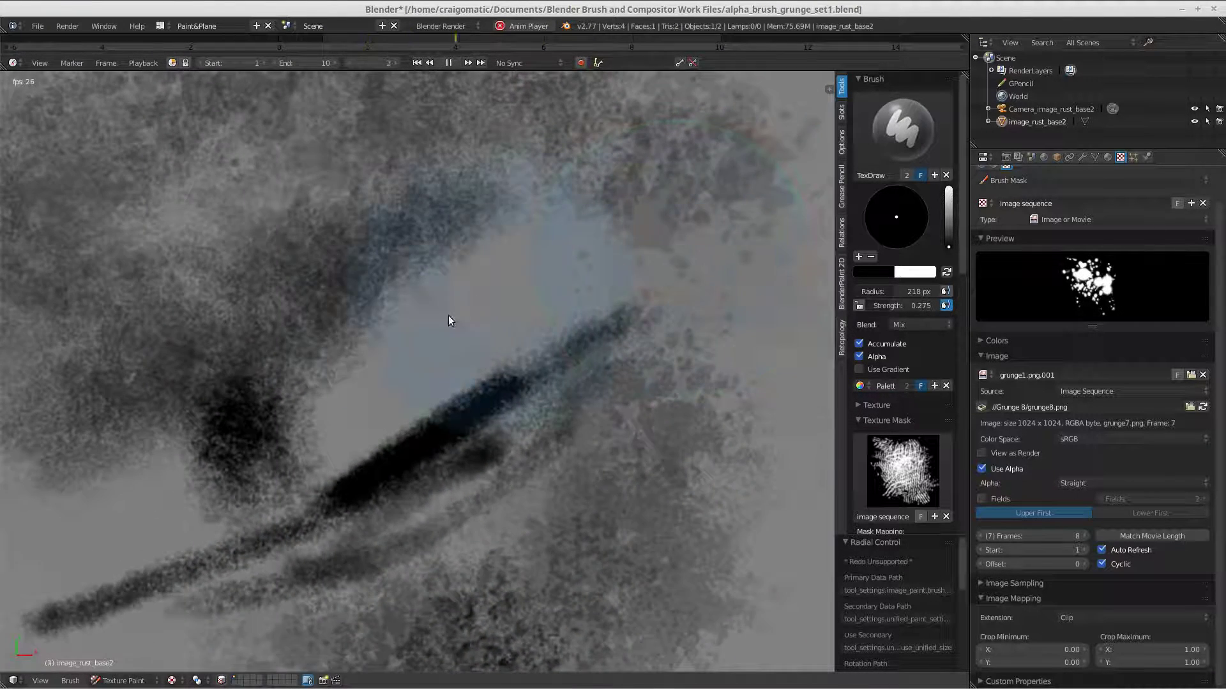
middle_click_drag(448, 315, 558, 464, "shift")
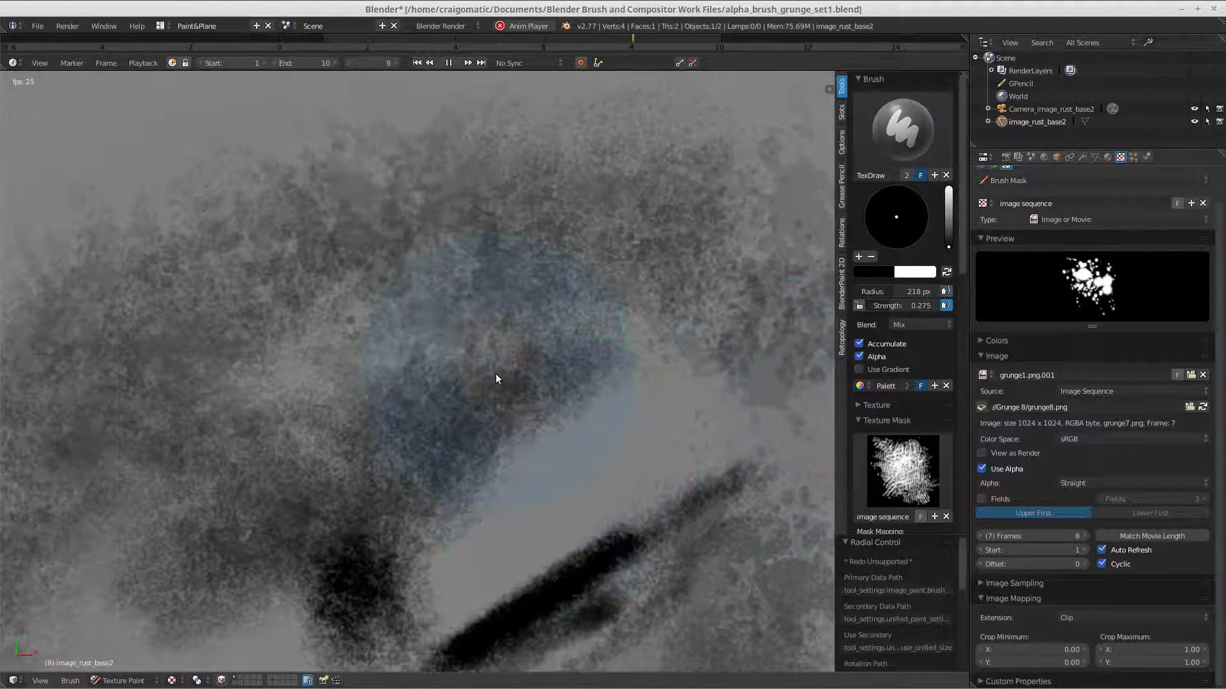
mouse_move(495, 348)
middle_mouse_down("shift")
mouse_move(508, 408)
mouse_move(399, 377)
mouse_move(347, 382)
middle_mouse_up("shift")
mouse_move(431, 387)
middle_mouse_down("shift")
mouse_move(404, 377)
mouse_move(397, 320)
mouse_move(453, 334)
mouse_move(459, 371)
mouse_move(470, 350)
mouse_move(451, 366)
mouse_move(457, 427)
mouse_move(460, 410)
middle_mouse_up("shift")
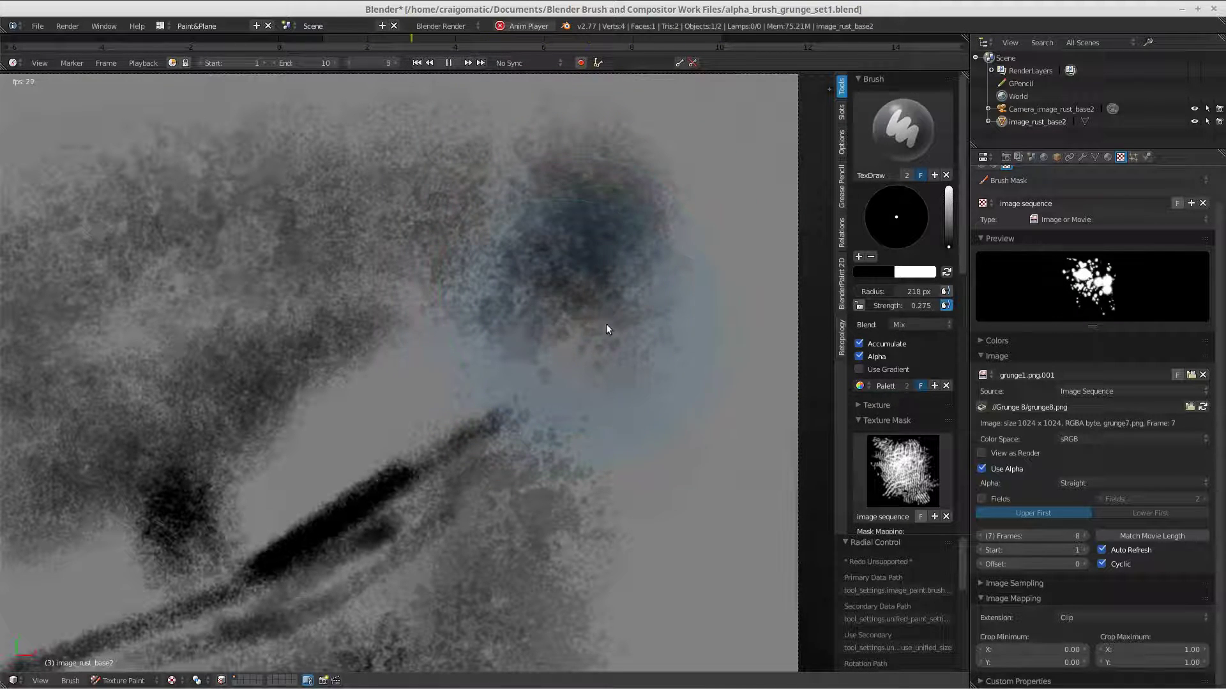
scroll(607, 323, "down", 5)
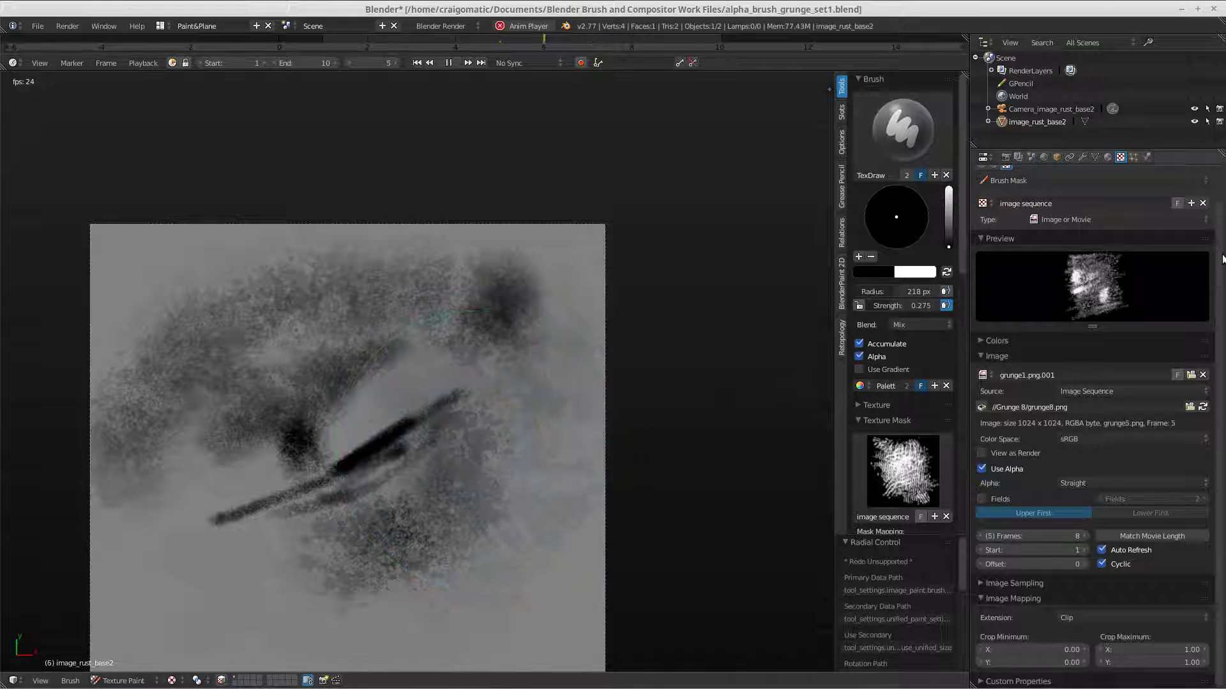
mouse_move(473, 541)
middle_mouse_down("shift")
mouse_move(530, 431)
mouse_move(601, 393)
middle_mouse_up("shift")
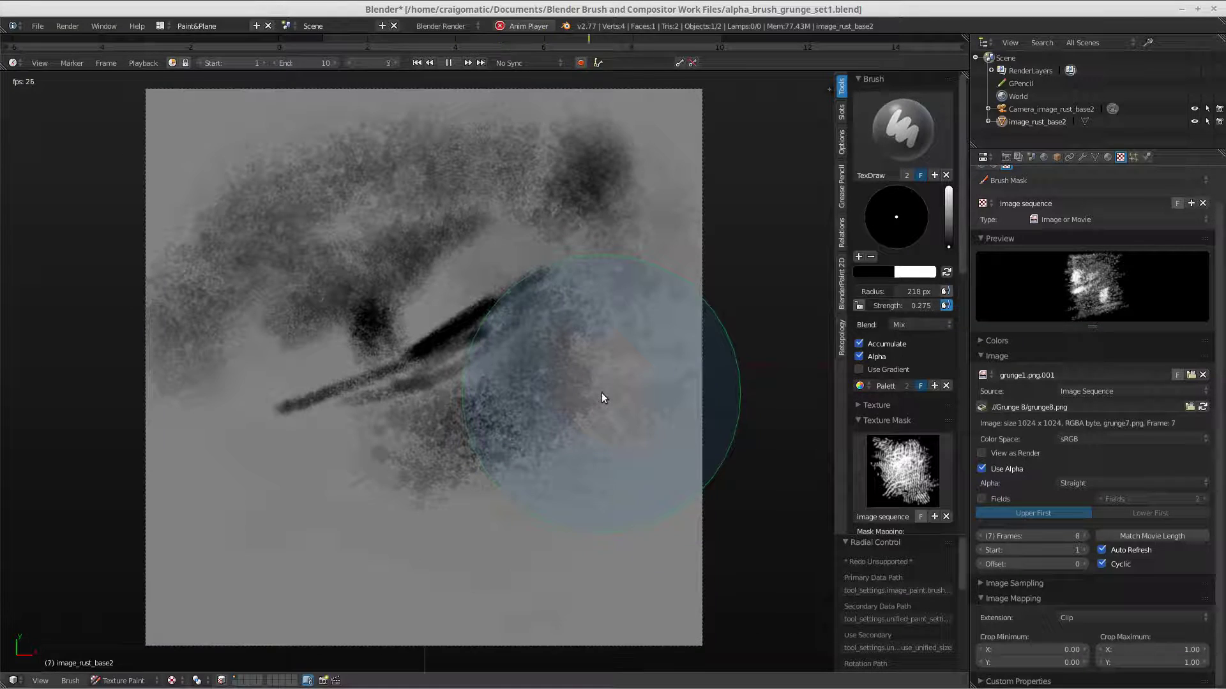